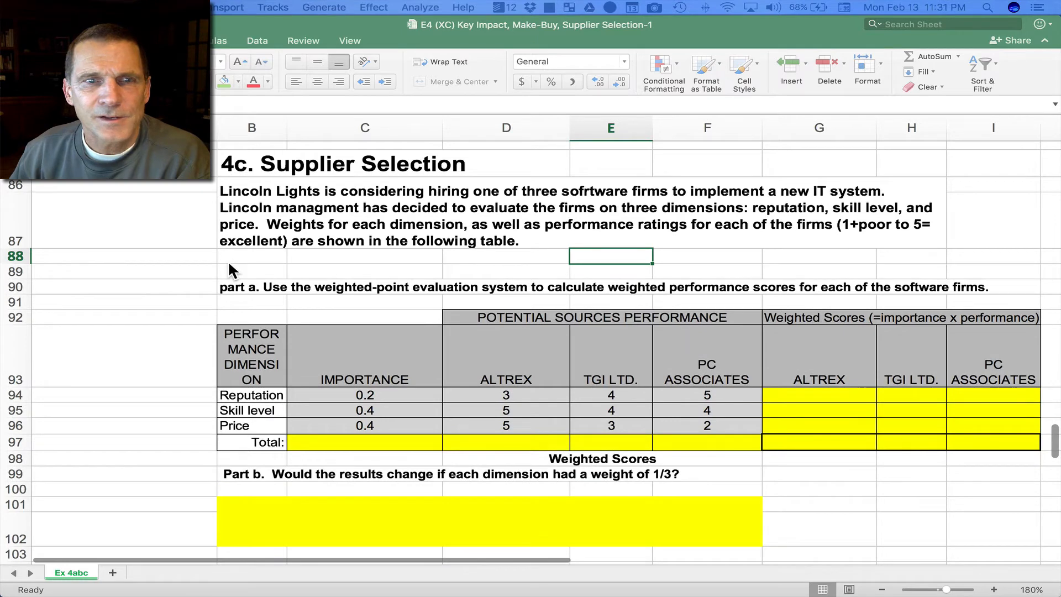
Step: Calculate Altrex's weighted reputation score in G94 with the formula =$C94*D94, keeping the importance column absolute
scroll(228, 269, down, 1)
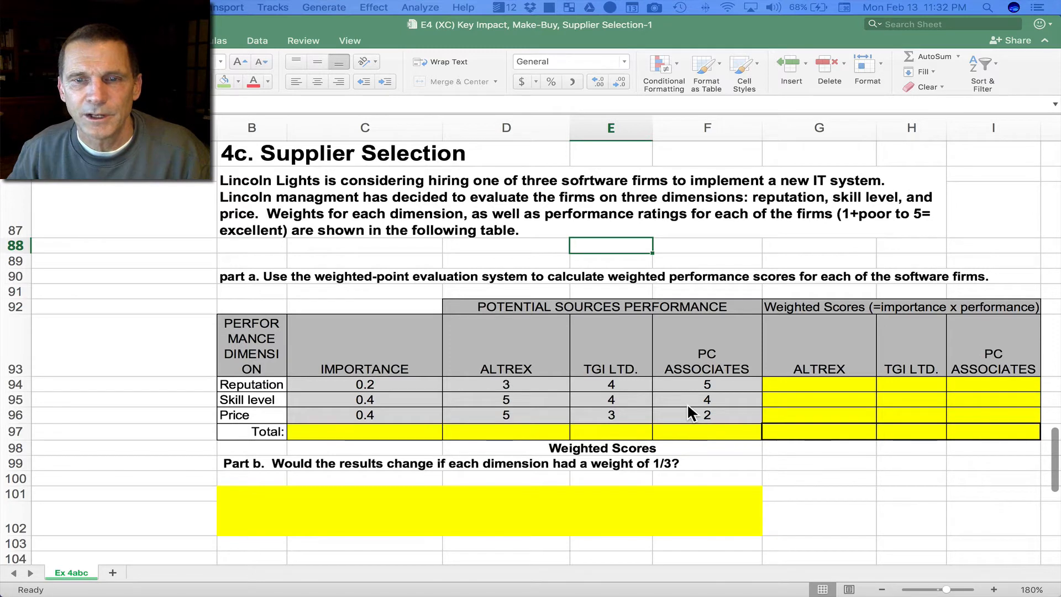
click(836, 384)
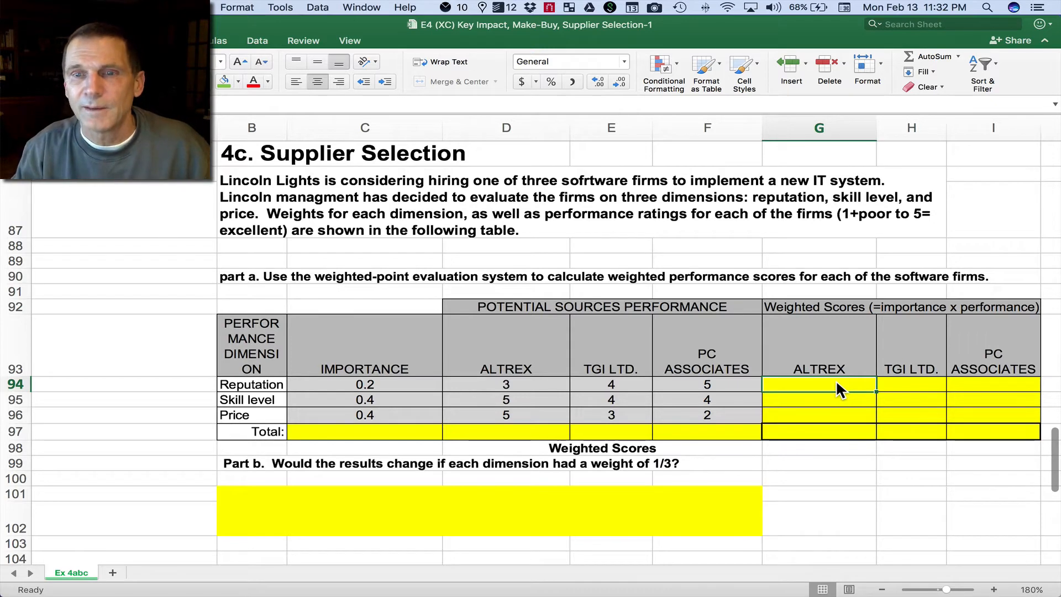
text(=)
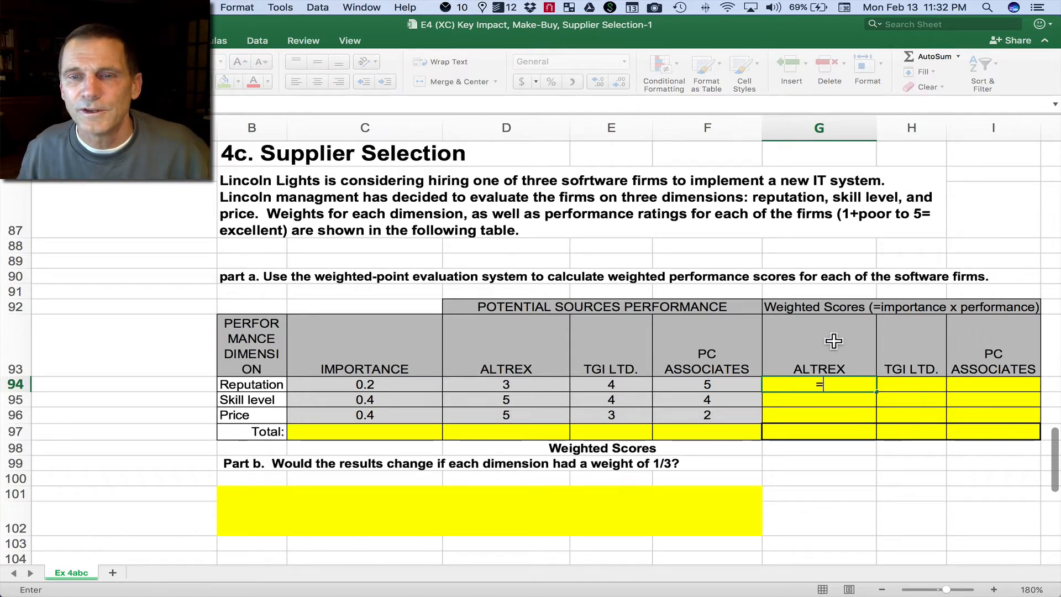
click(365, 383)
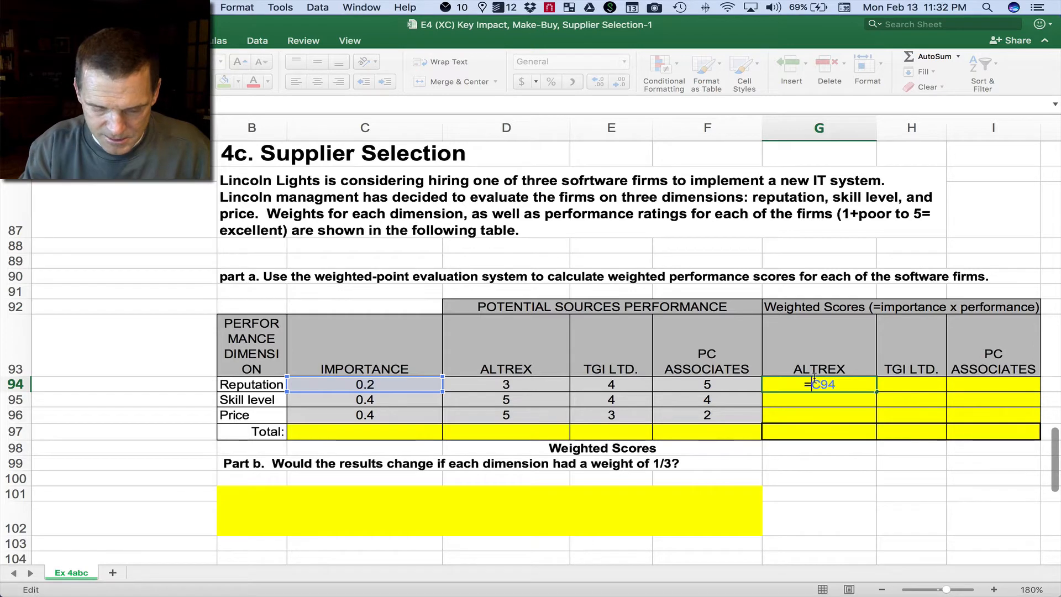
text($C94)
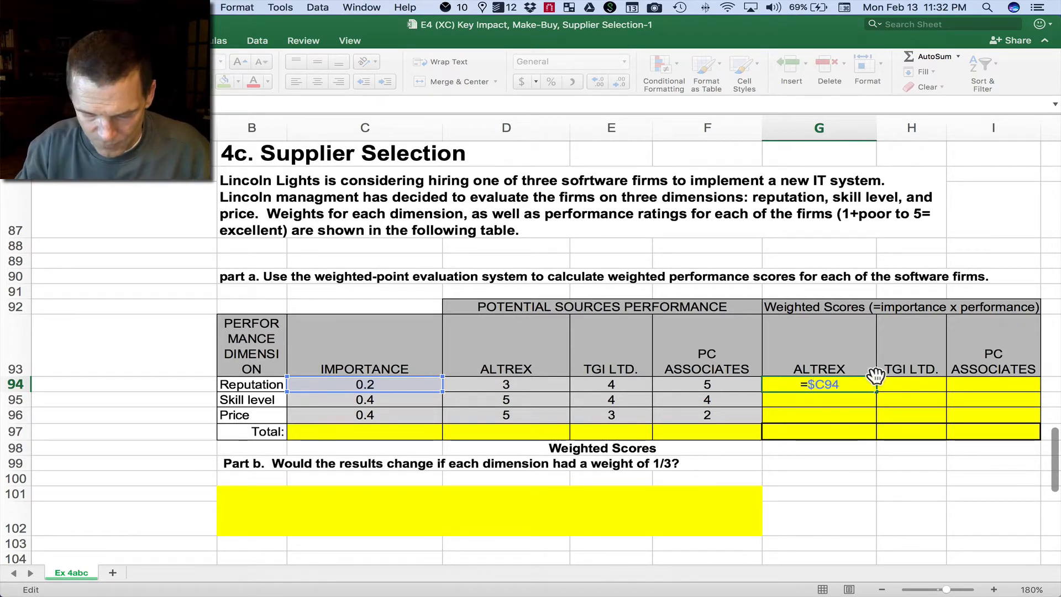
text(*)
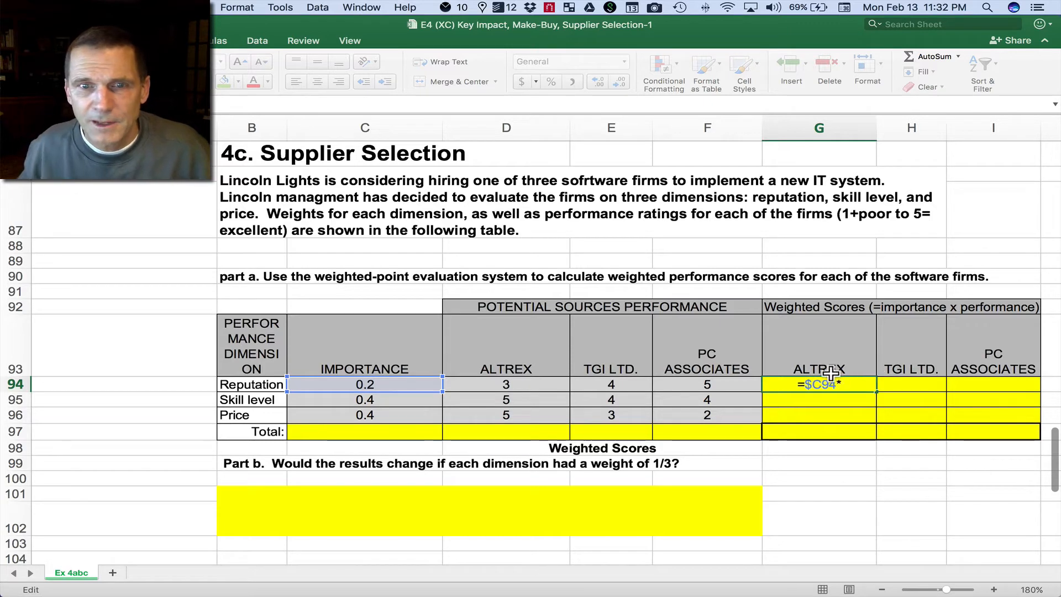
click(514, 384)
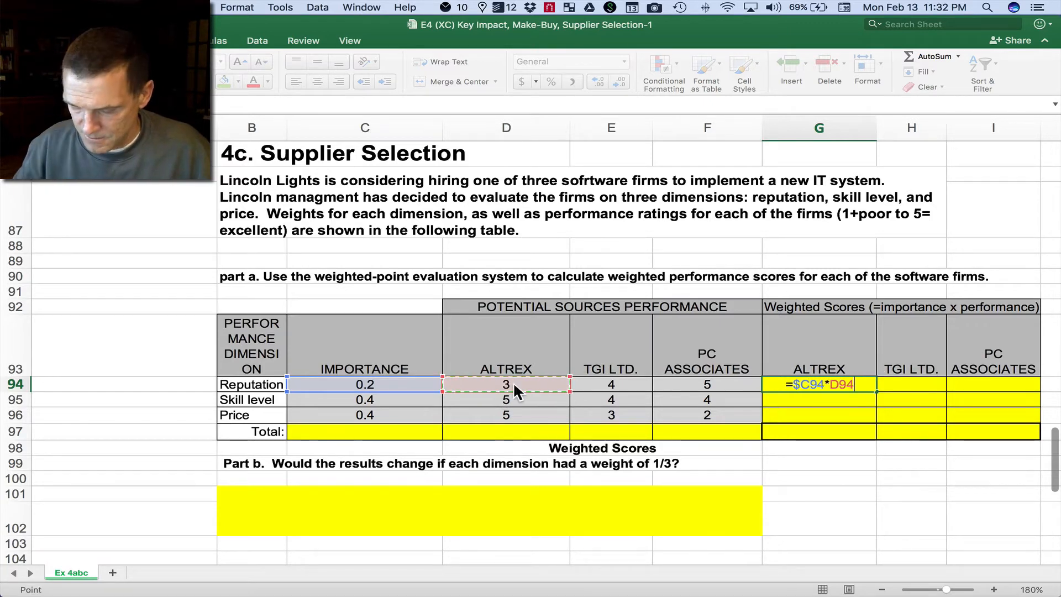
key(Return)
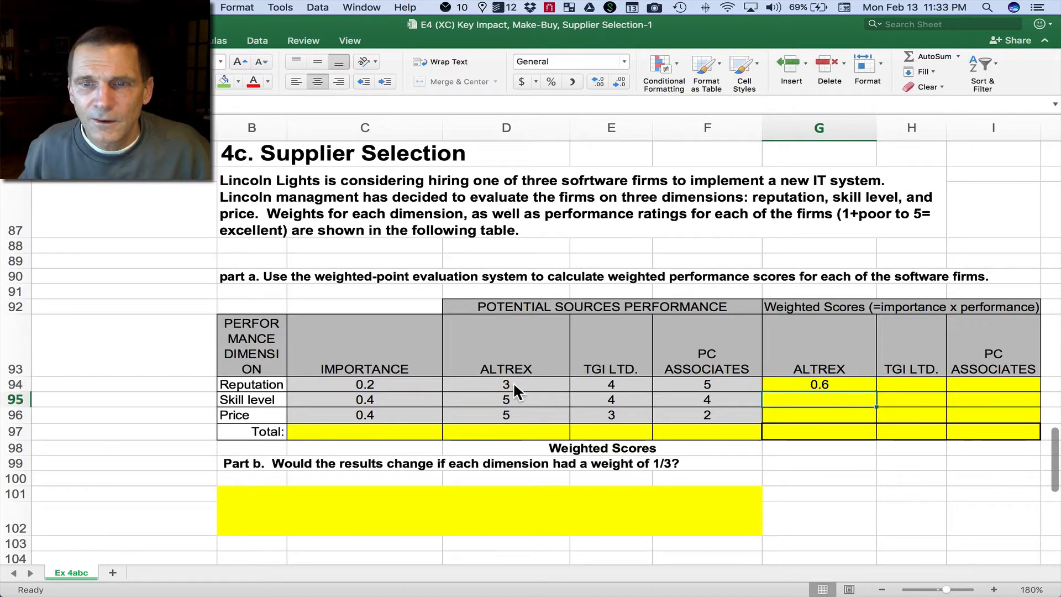
Step: Copy the Altrex reputation score formula across to TGI Ltd. and PC Associates in H94:I94
click(808, 383)
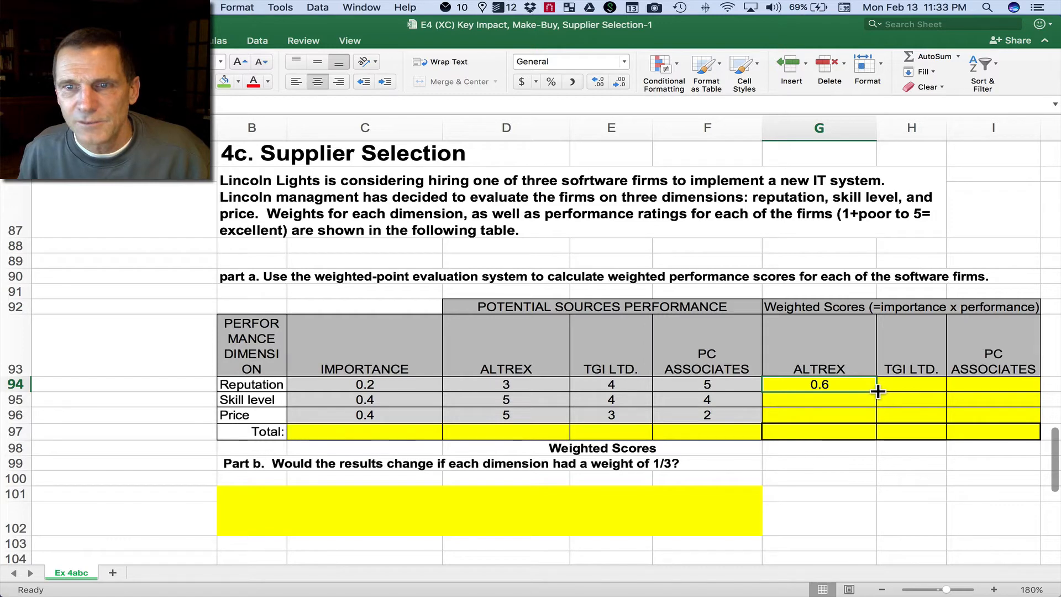
drag(878, 391, 1020, 391)
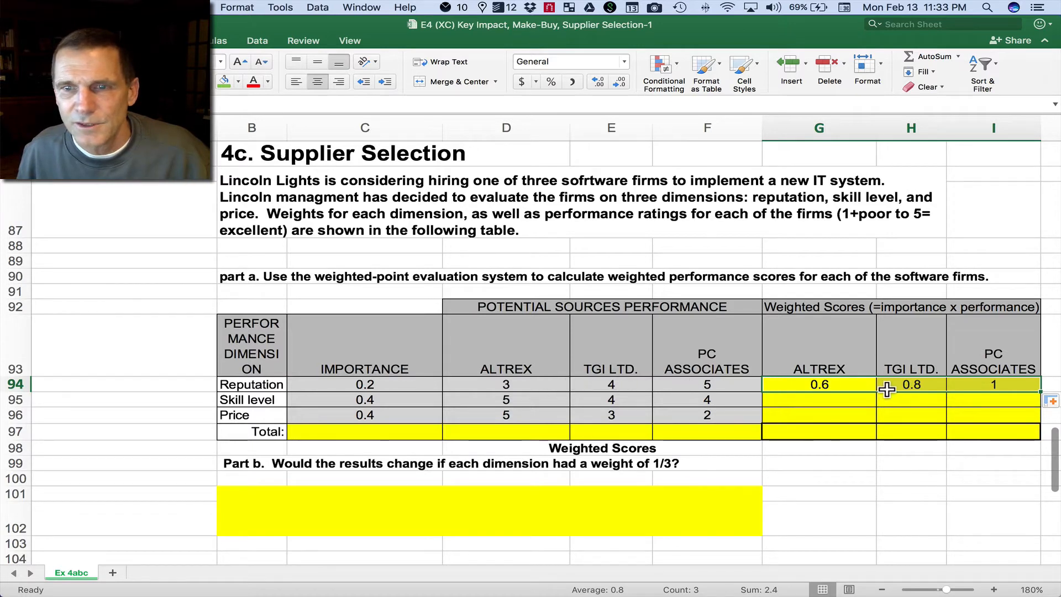
click(918, 386)
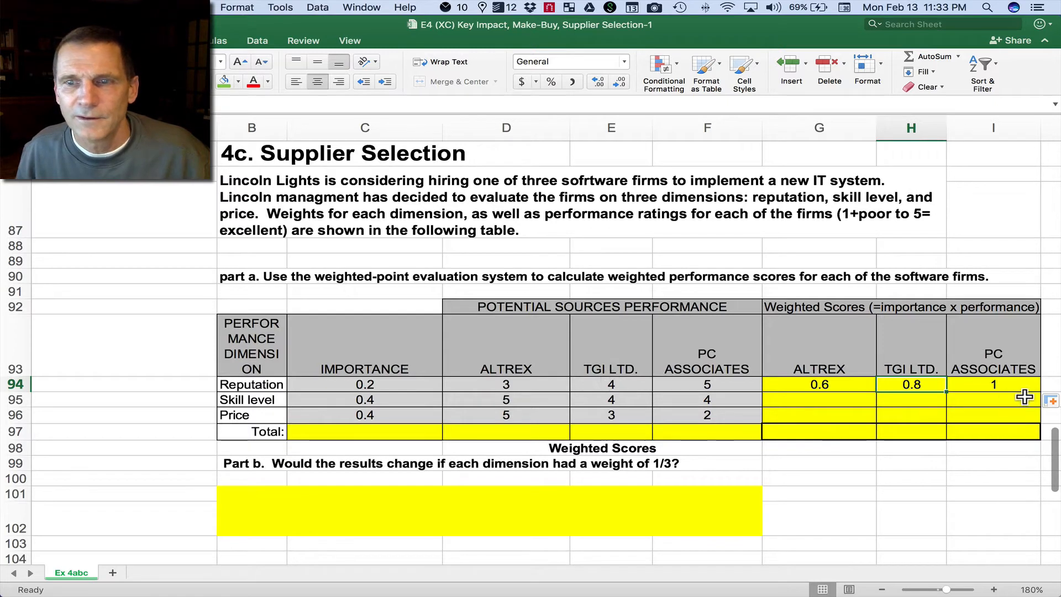
click(1005, 385)
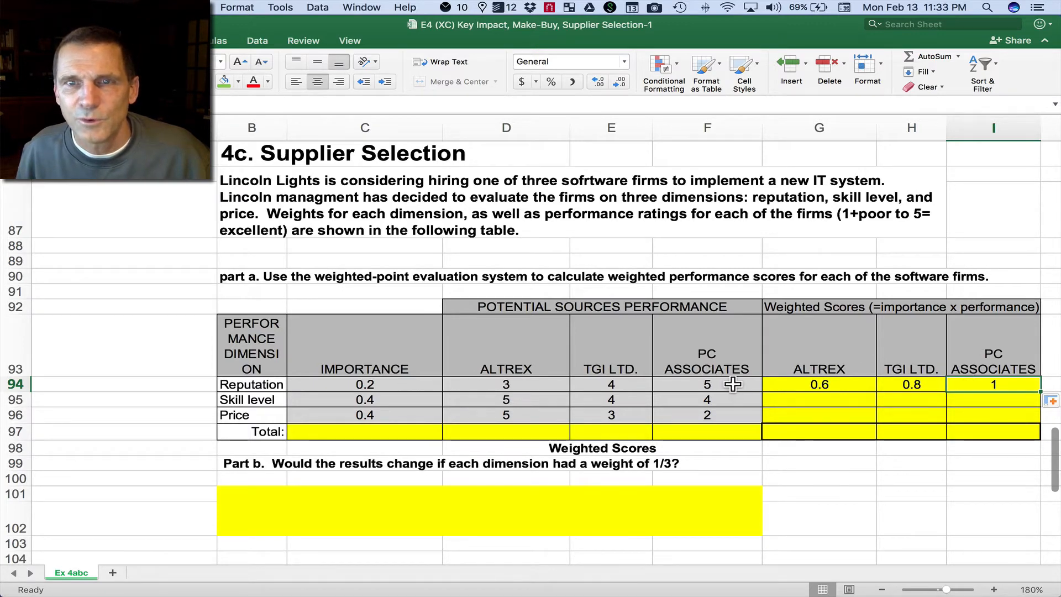
click(788, 387)
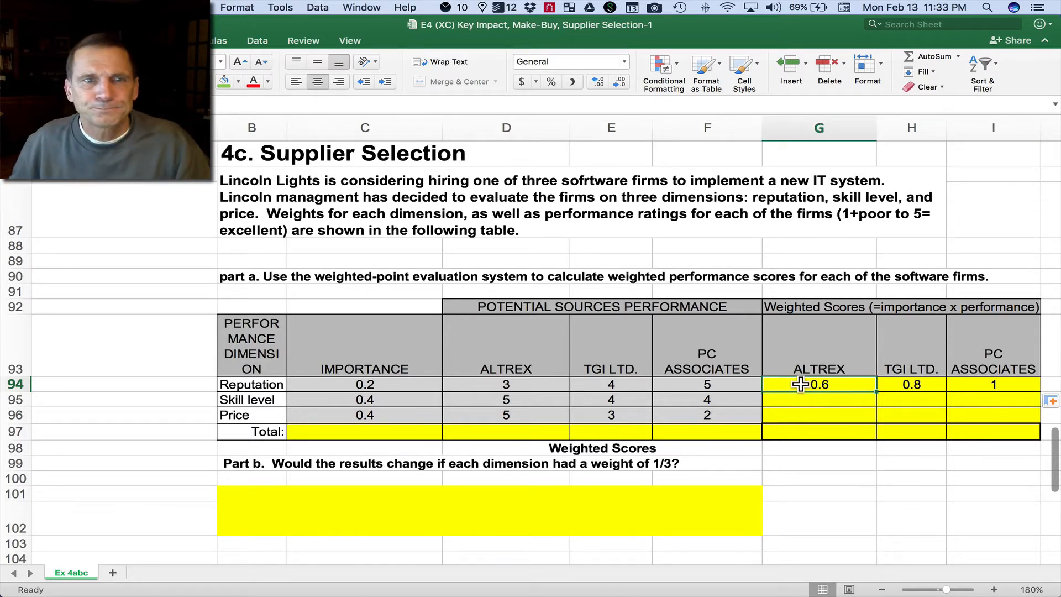
Step: Fill the three reputation score formulas in G94:I94 down through the skill level and price rows to row 96
drag(801, 384, 974, 386)
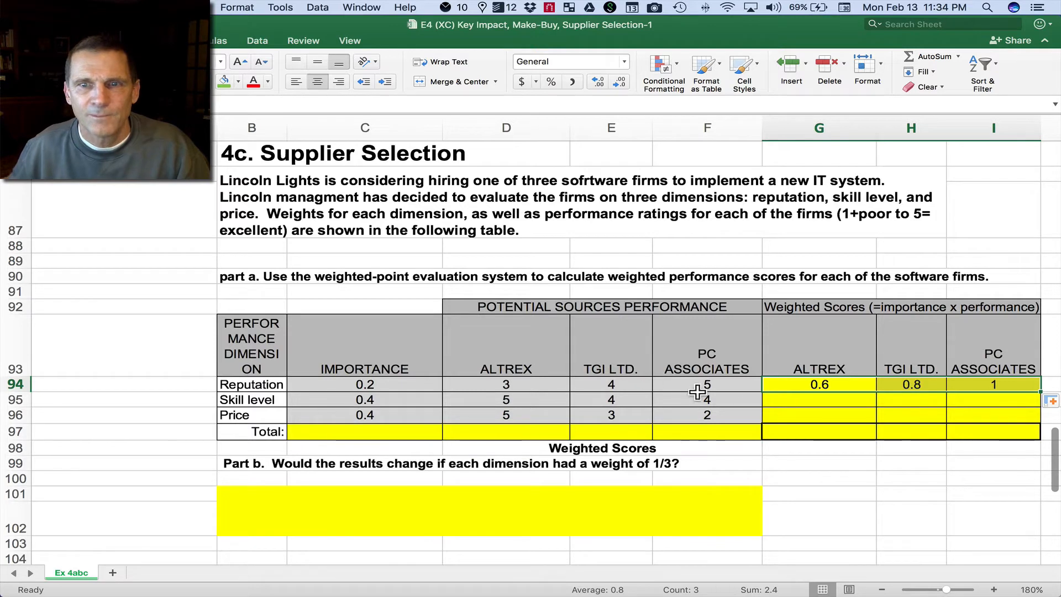
drag(813, 382, 957, 385)
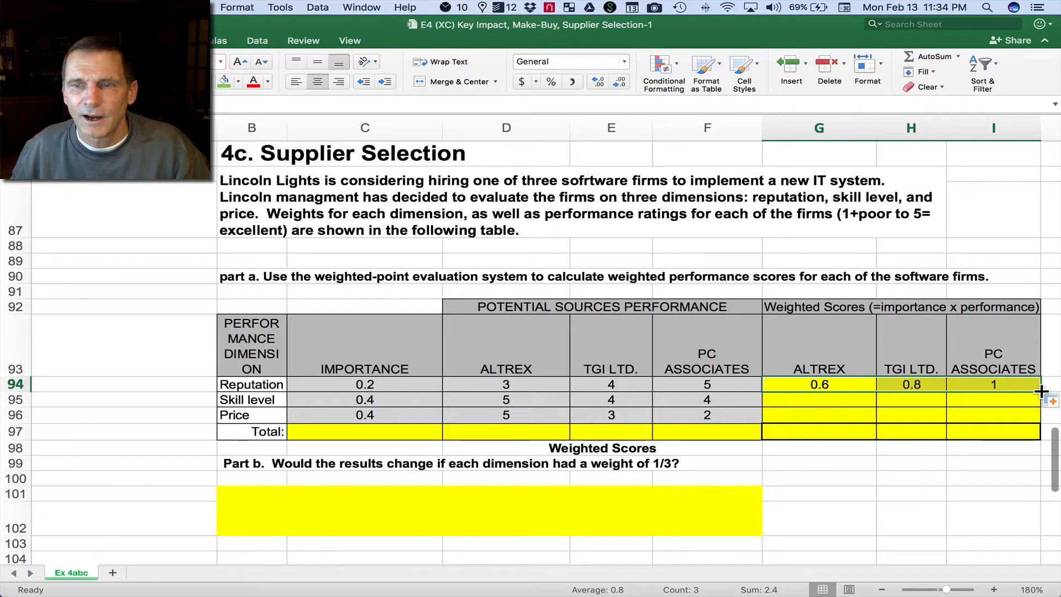
drag(1041, 391, 1041, 422)
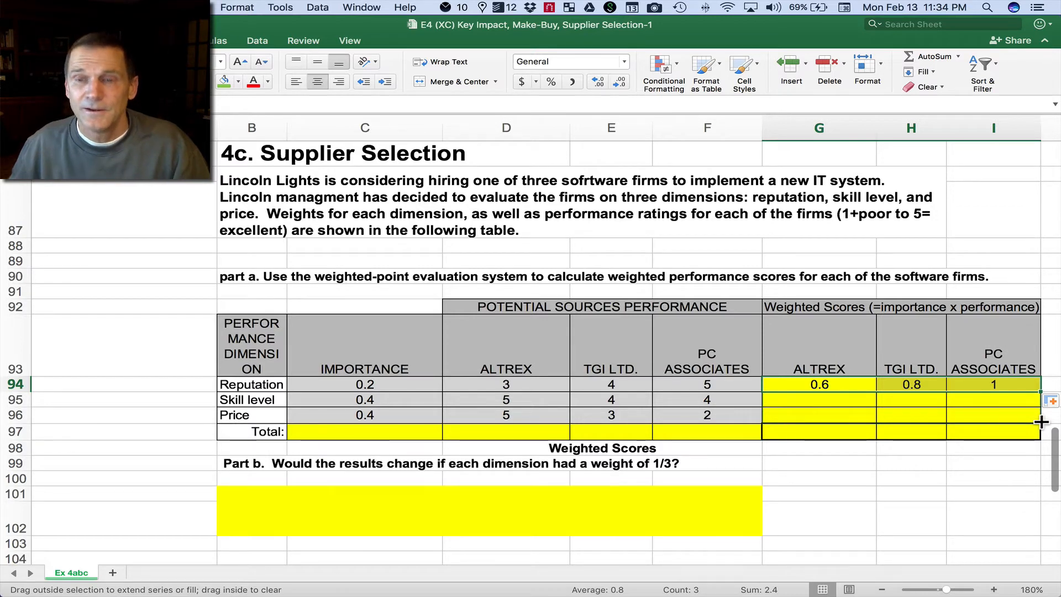
drag(1041, 422, 1041, 421)
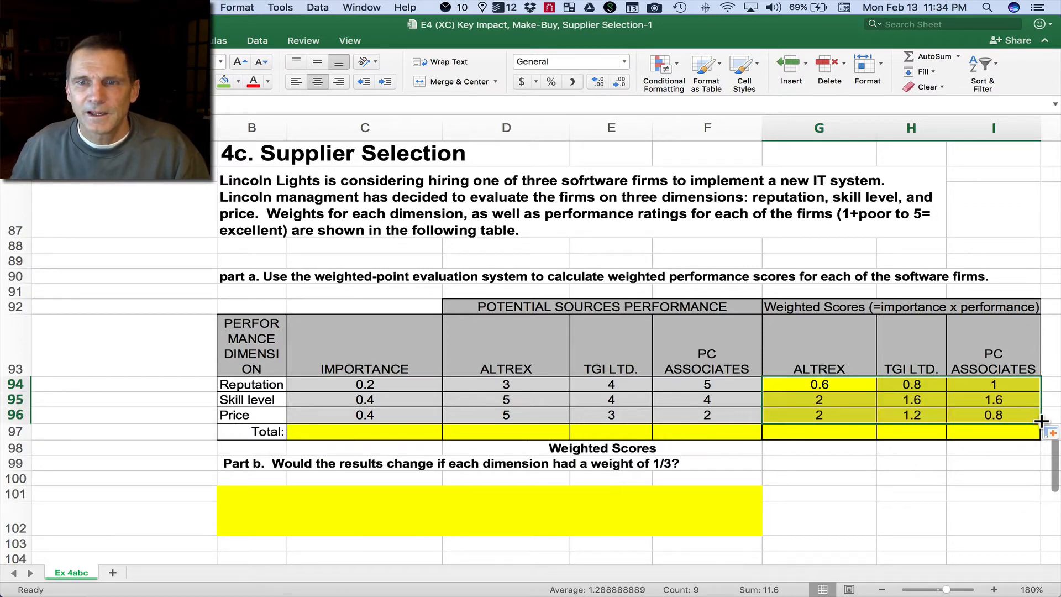
Step: Check the importance weights in column C against the copied weighted scores in the skill level and price rows
click(407, 385)
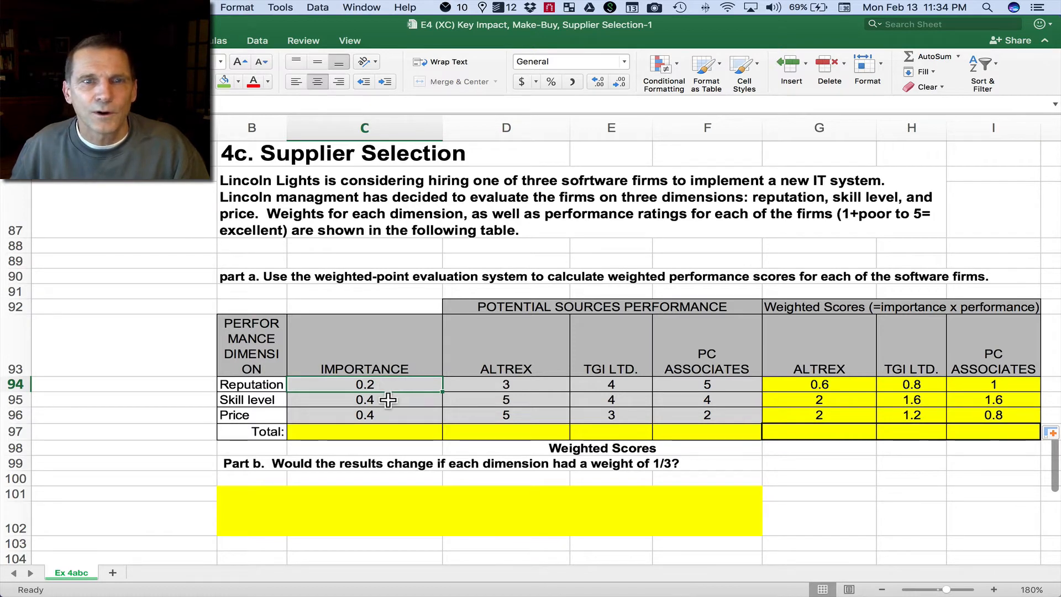
click(389, 399)
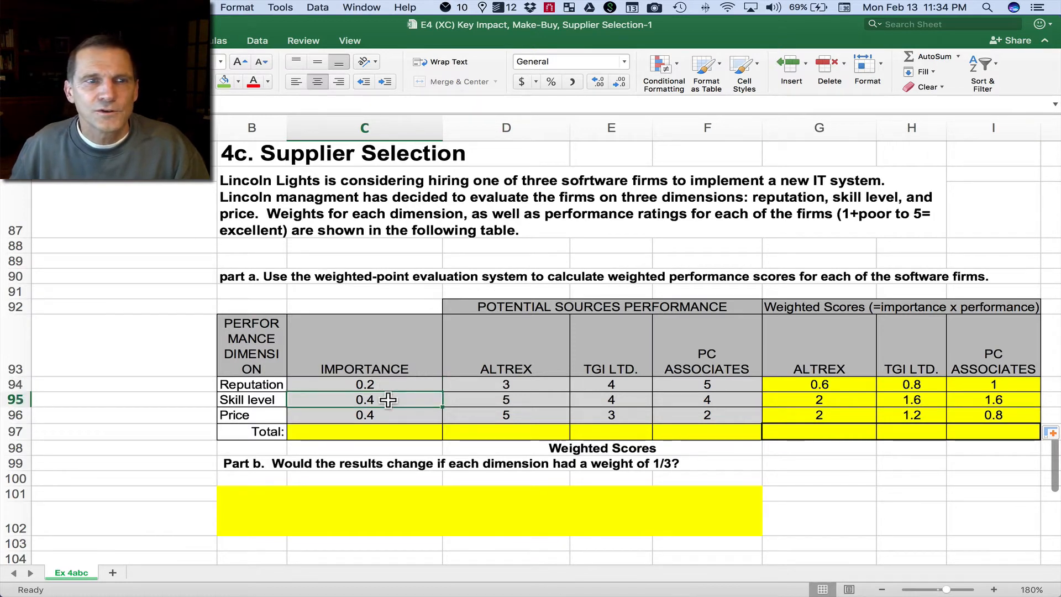
click(844, 397)
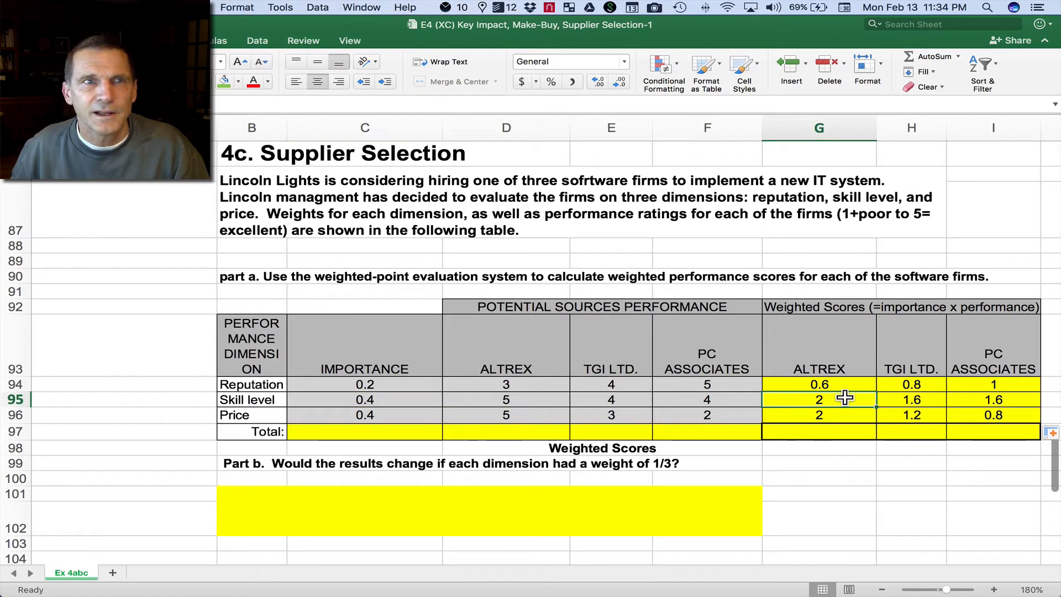
click(426, 413)
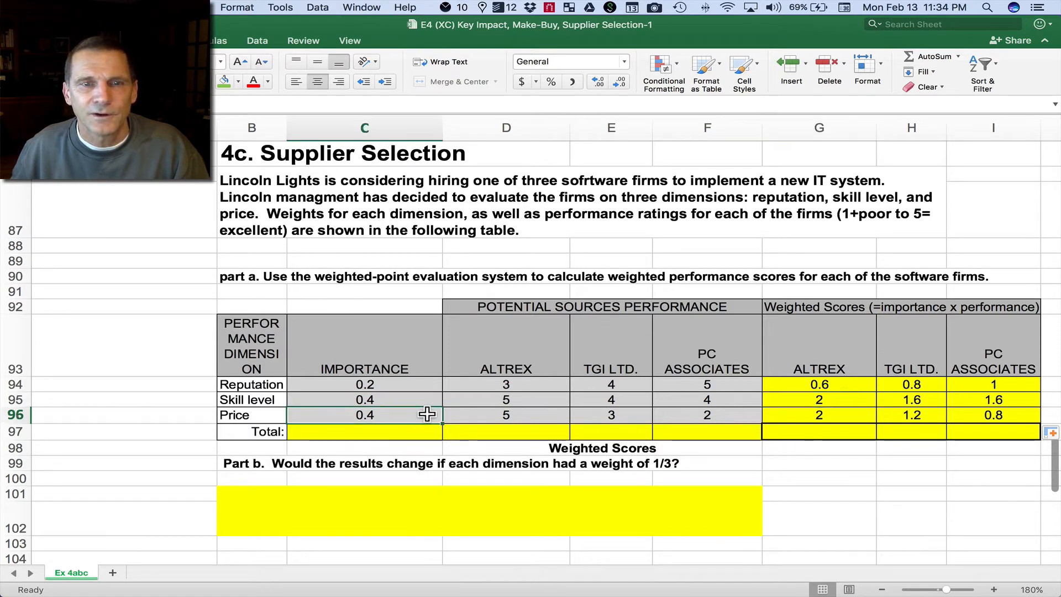
click(812, 416)
key(Delete)
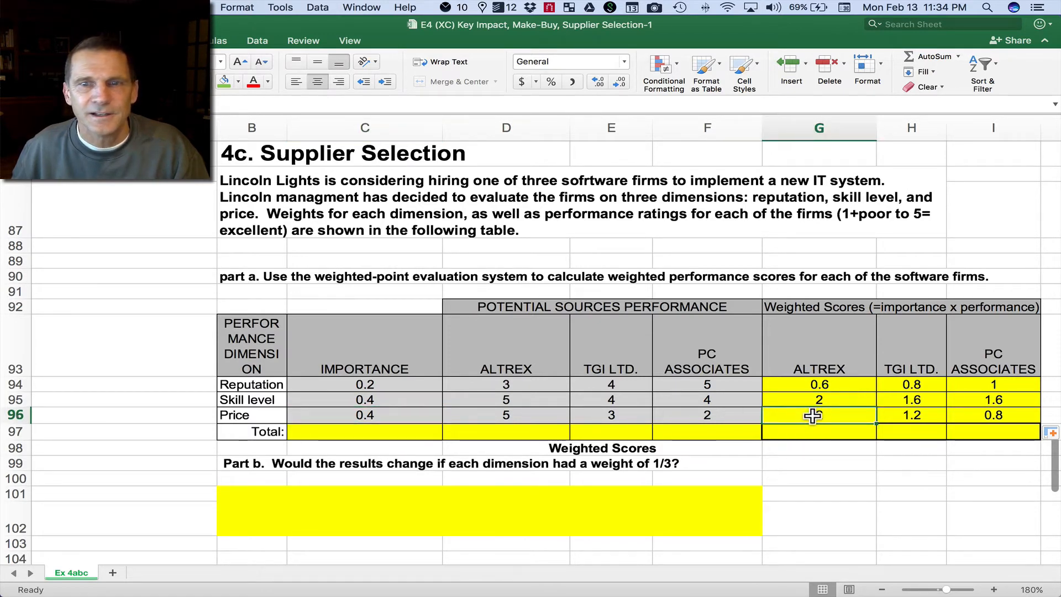
key(super+z)
click(1001, 414)
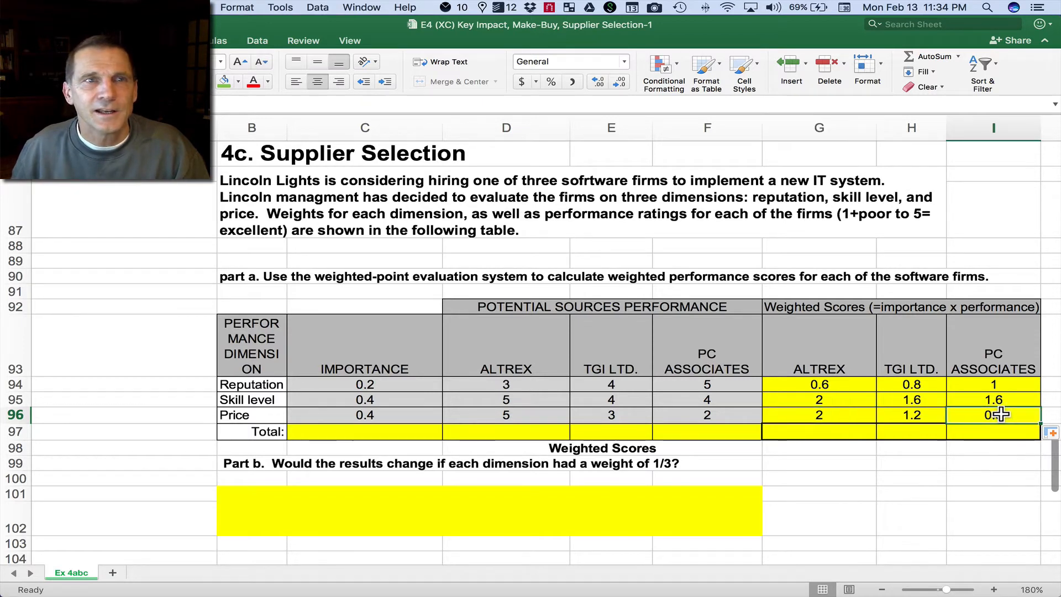
click(923, 415)
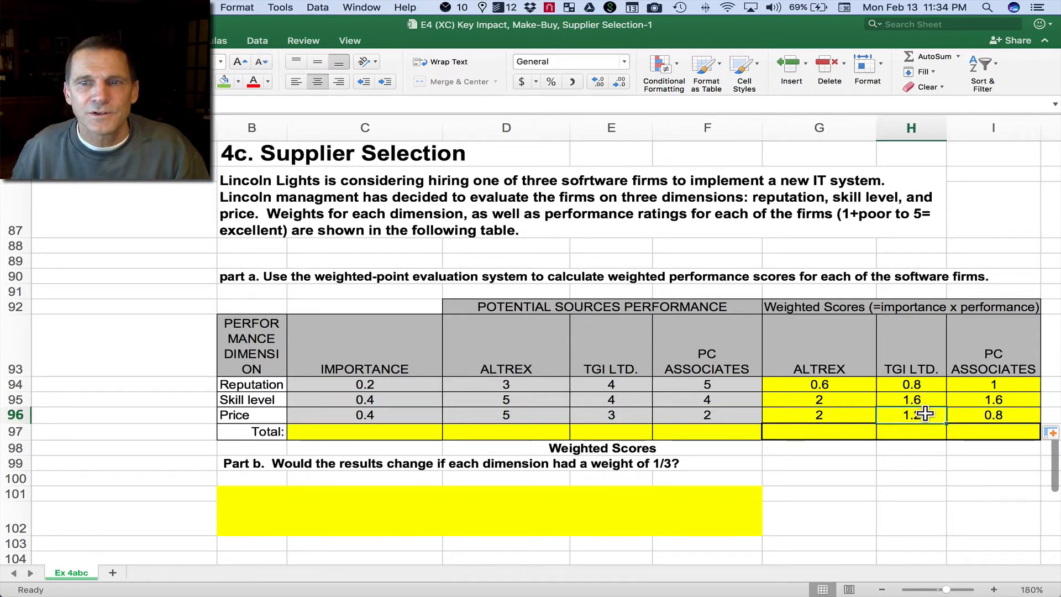
click(840, 398)
click(909, 398)
click(983, 398)
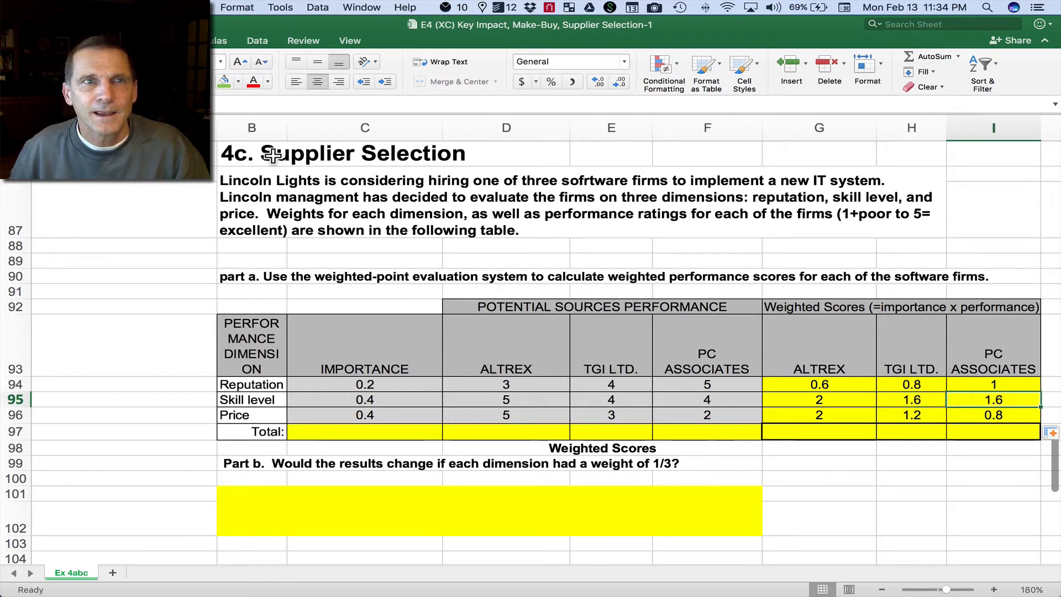
click(967, 417)
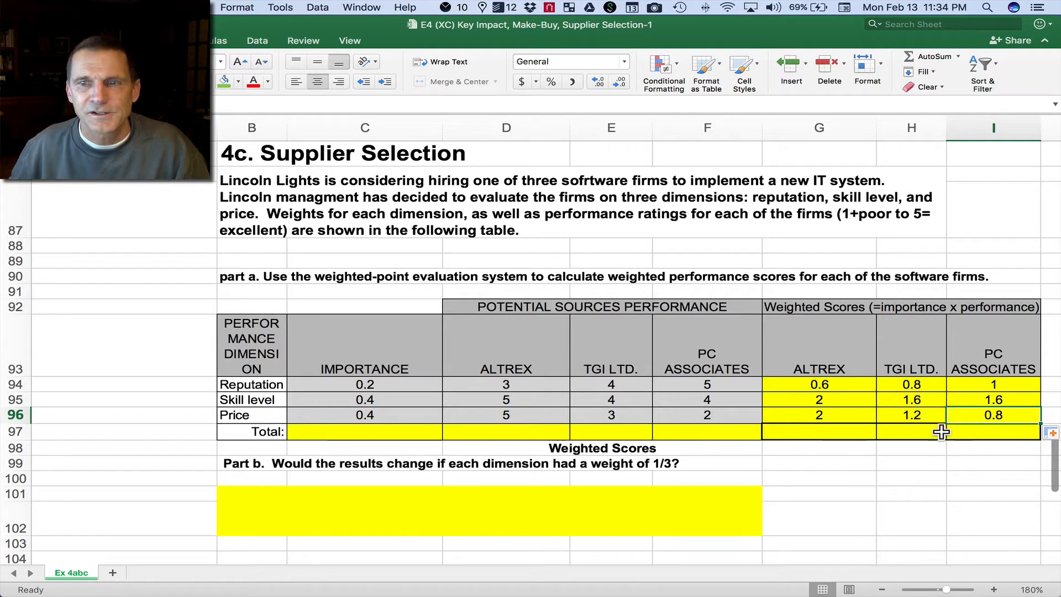
Step: Total Altrex's weighted scores in G97 with AutoSum over G94:G96 and copy the sum across to H97:I97
click(822, 430)
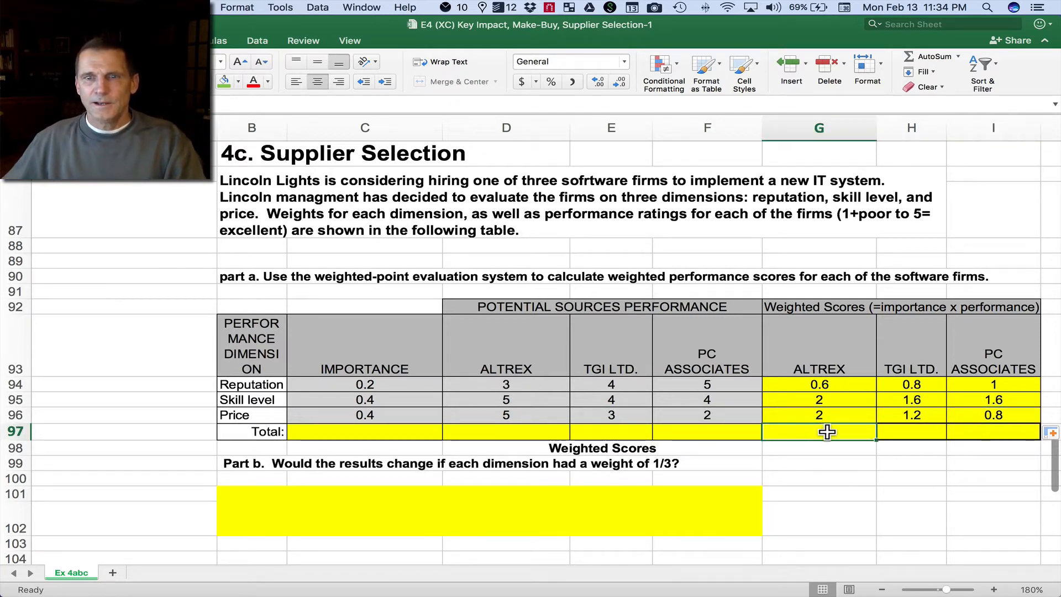
click(928, 57)
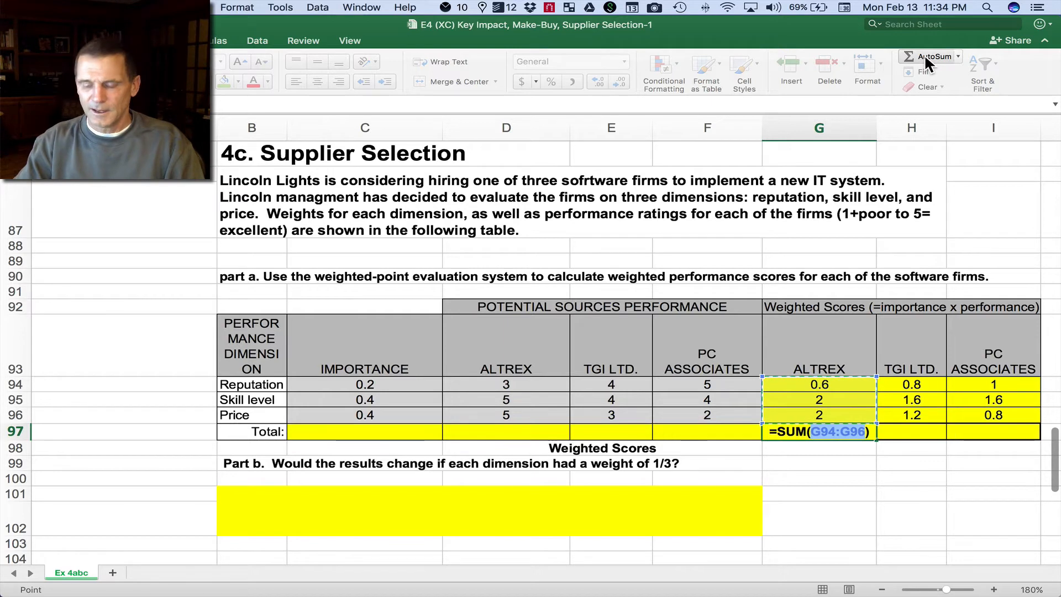
key(Return)
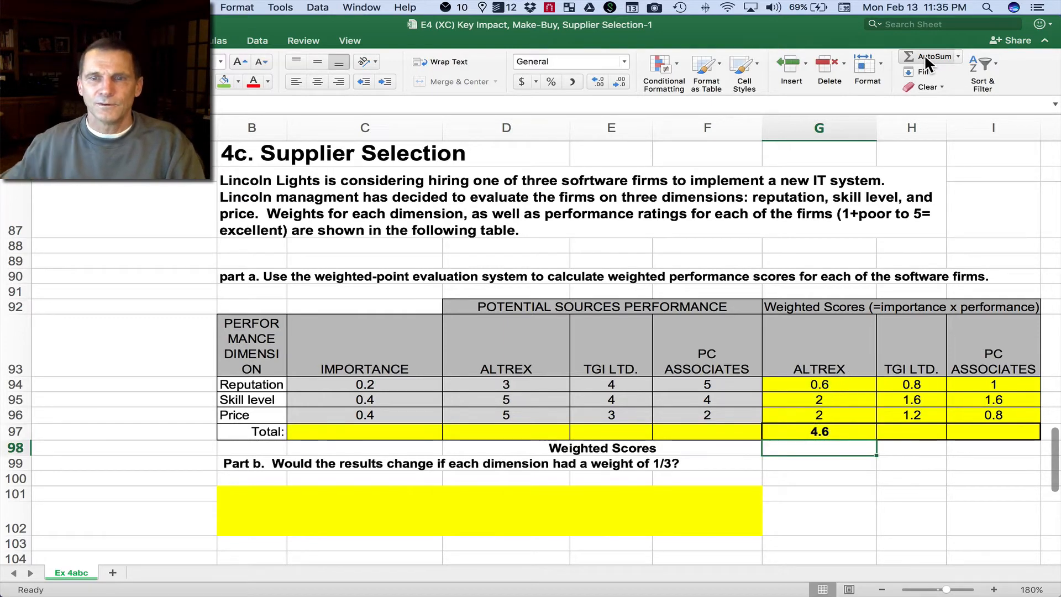
click(829, 429)
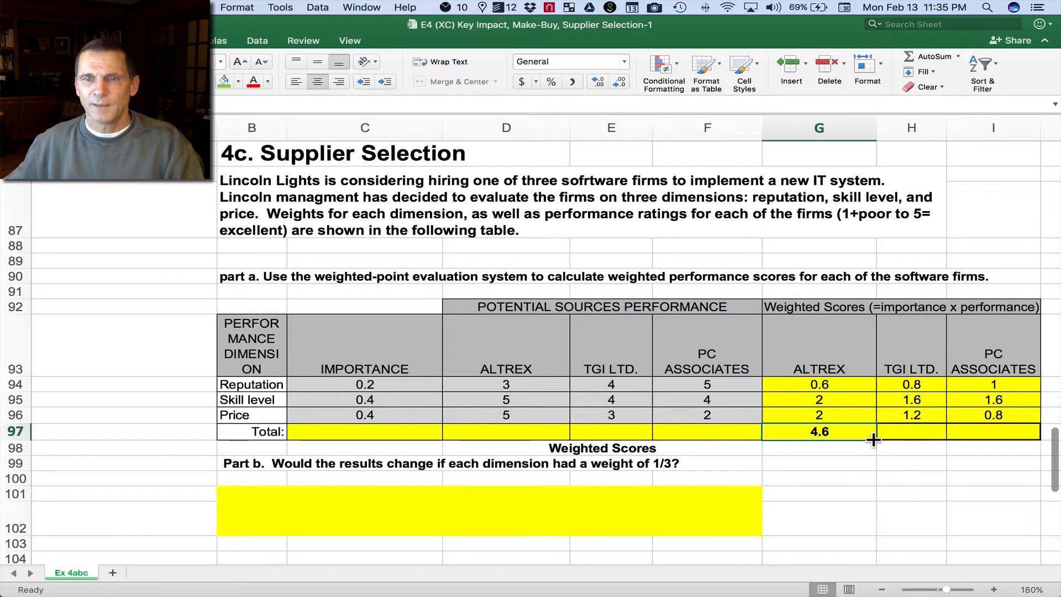
drag(873, 439, 1007, 439)
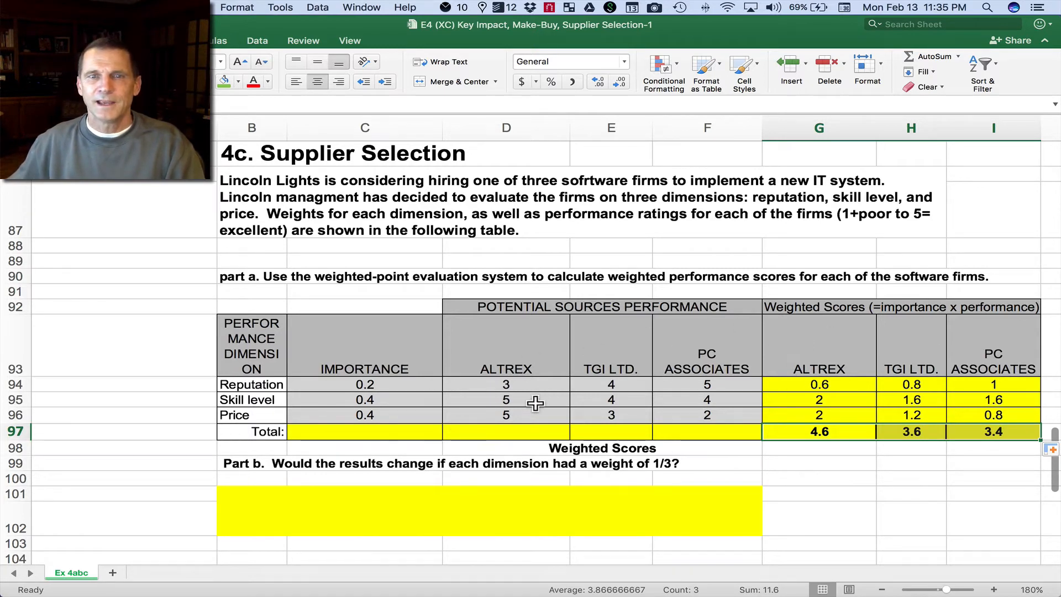
Step: Review the firms' weighted totals and the three Altrex scores in G94:G96 that make up its total
scroll(535, 404, down, 1)
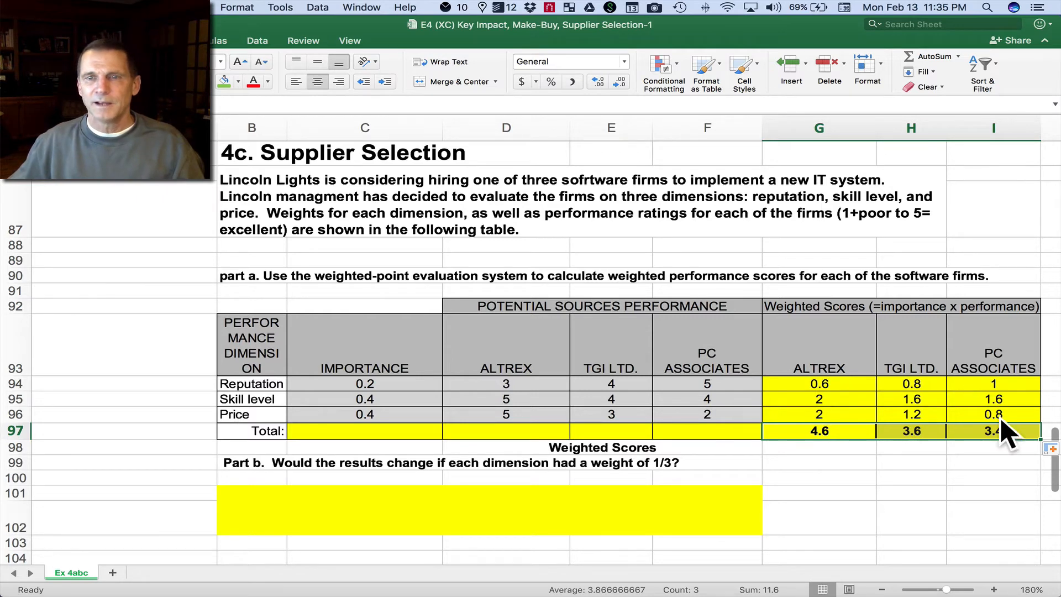
scroll(994, 431, up, 1)
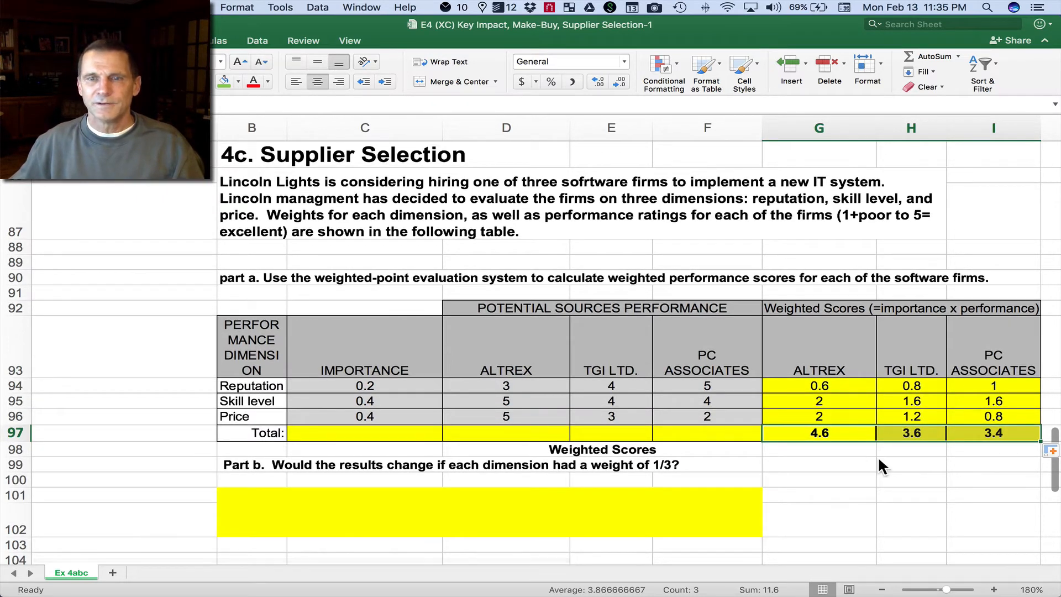
scroll(878, 457, down, 3)
scroll(876, 453, up, 1)
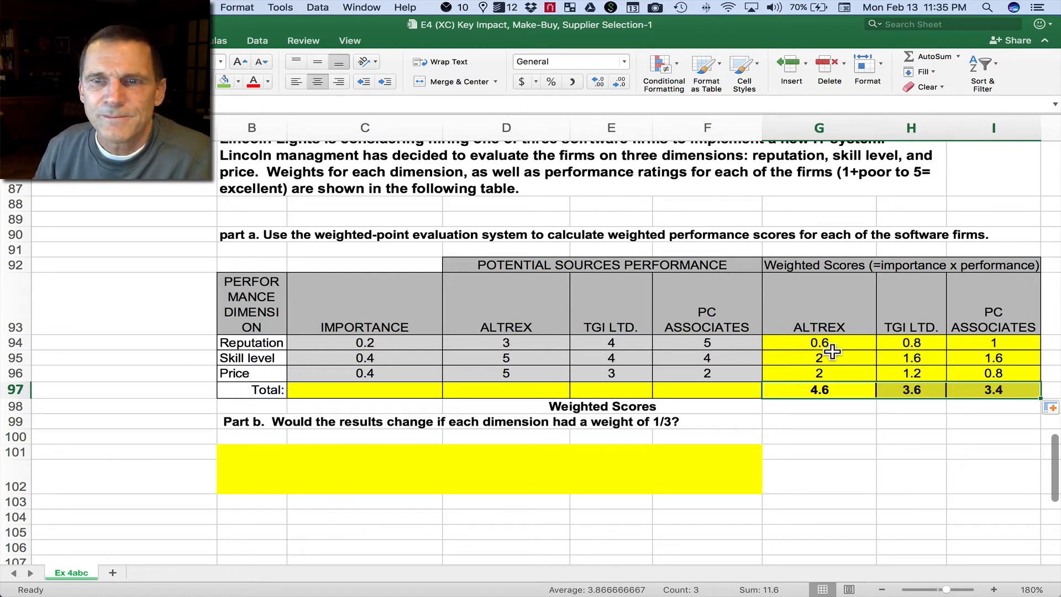
drag(845, 345, 844, 376)
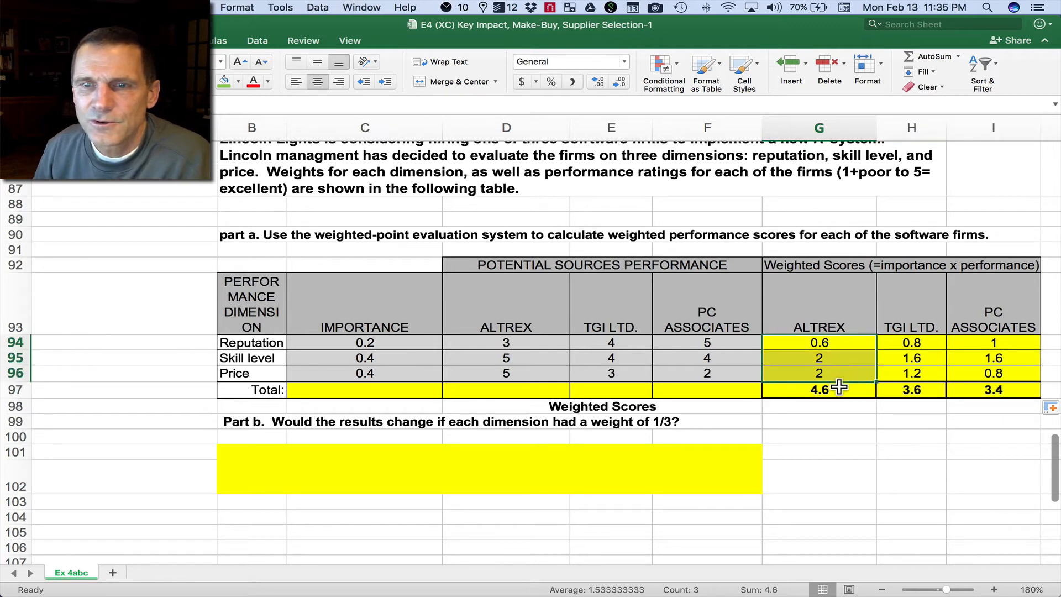
Step: Compare the three firms' weighted totals in G97:I97 and read the Part b question about equal 1/3 weights
click(840, 387)
click(916, 391)
click(981, 391)
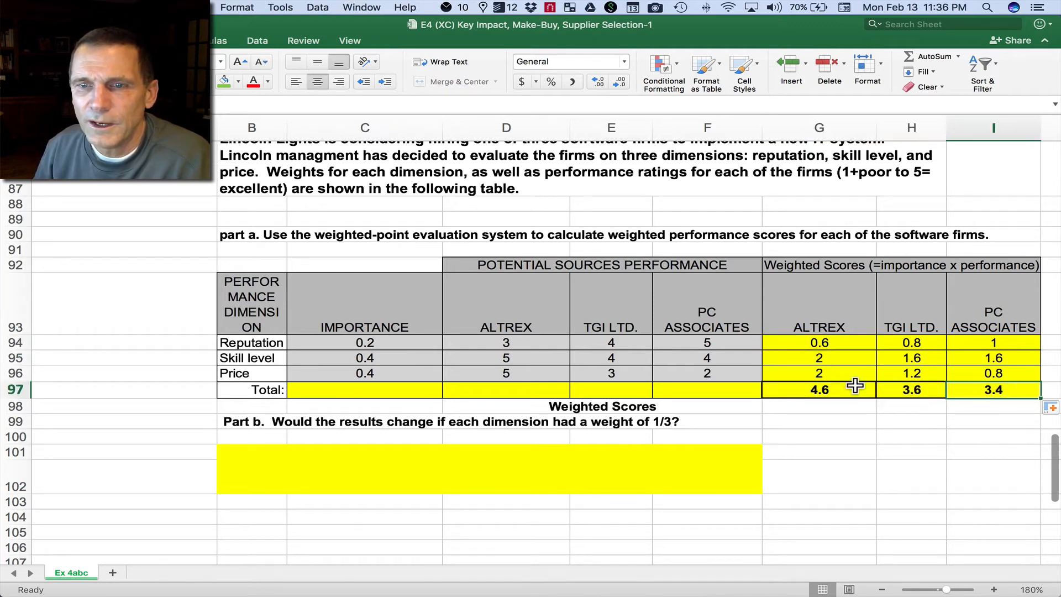
click(855, 386)
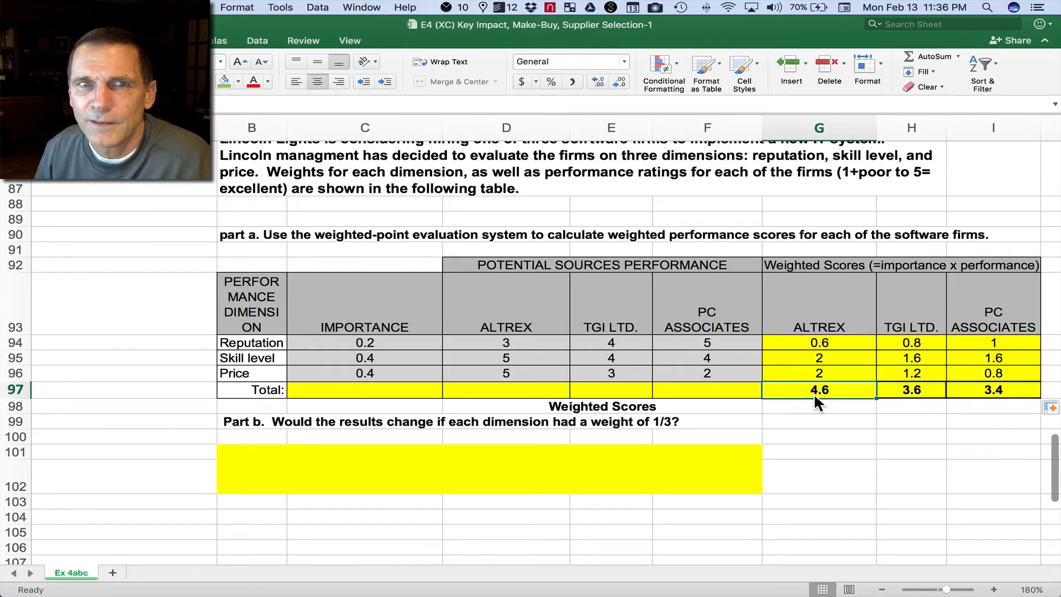
scroll(815, 396, up, 1)
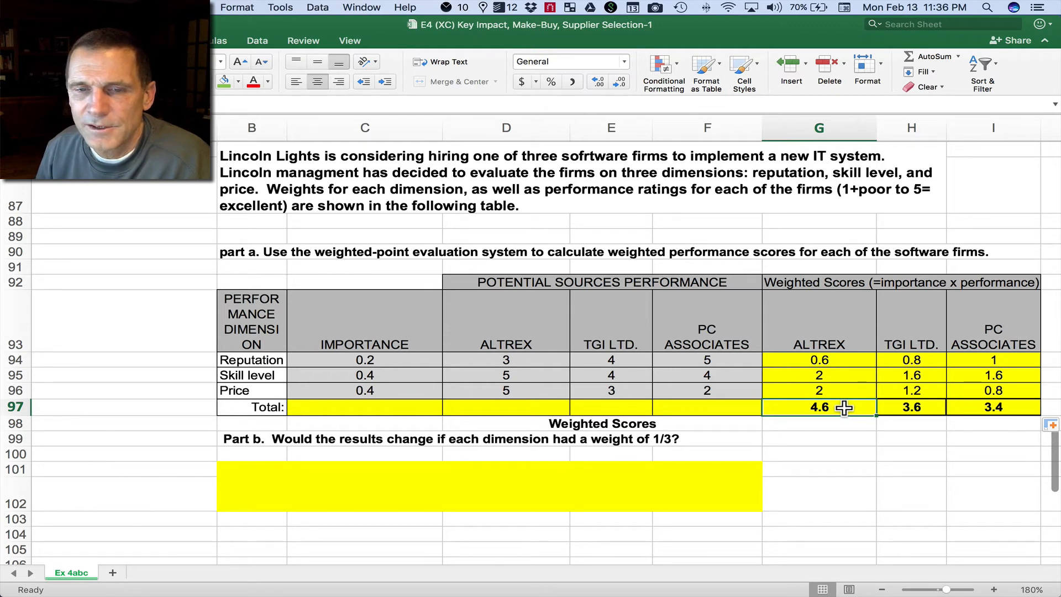
click(229, 438)
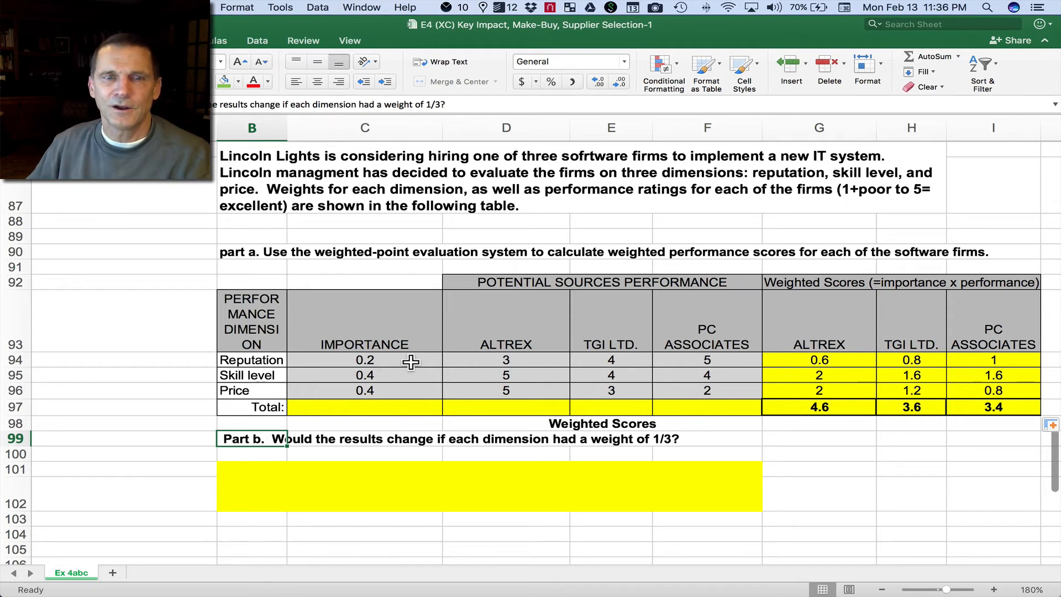
Step: Total Altrex's performance ratings in D97 with AutoSum over D94:D96 and copy the sum across to E97:F97
drag(528, 356, 685, 390)
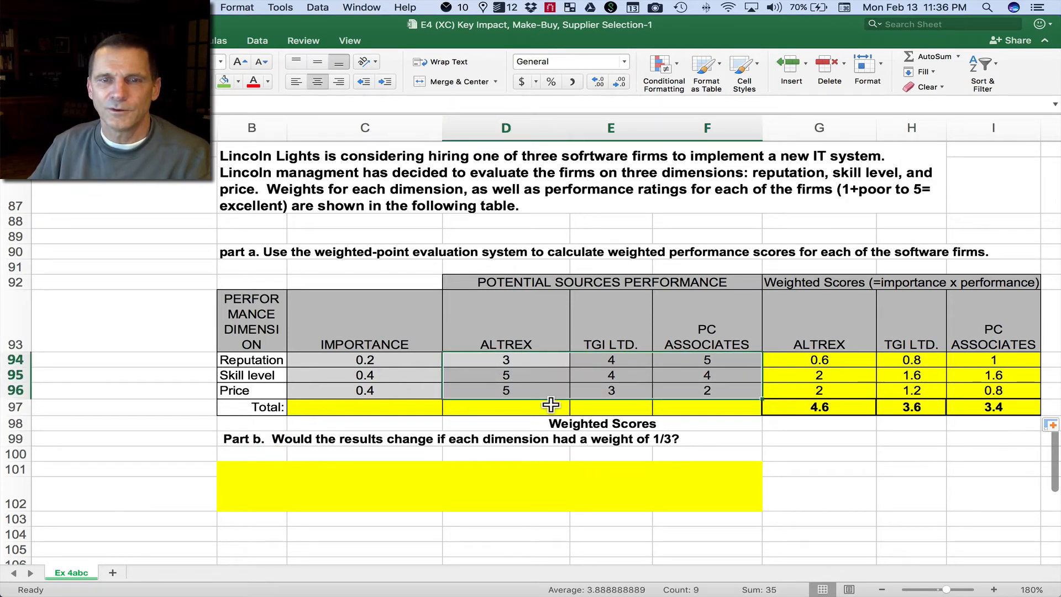
click(529, 408)
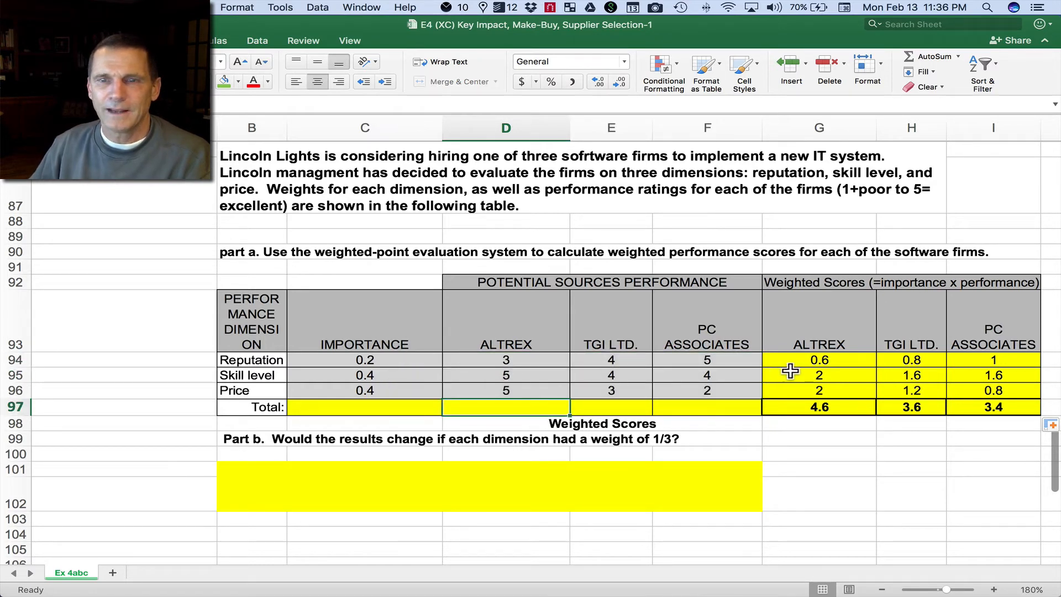
drag(528, 360, 680, 394)
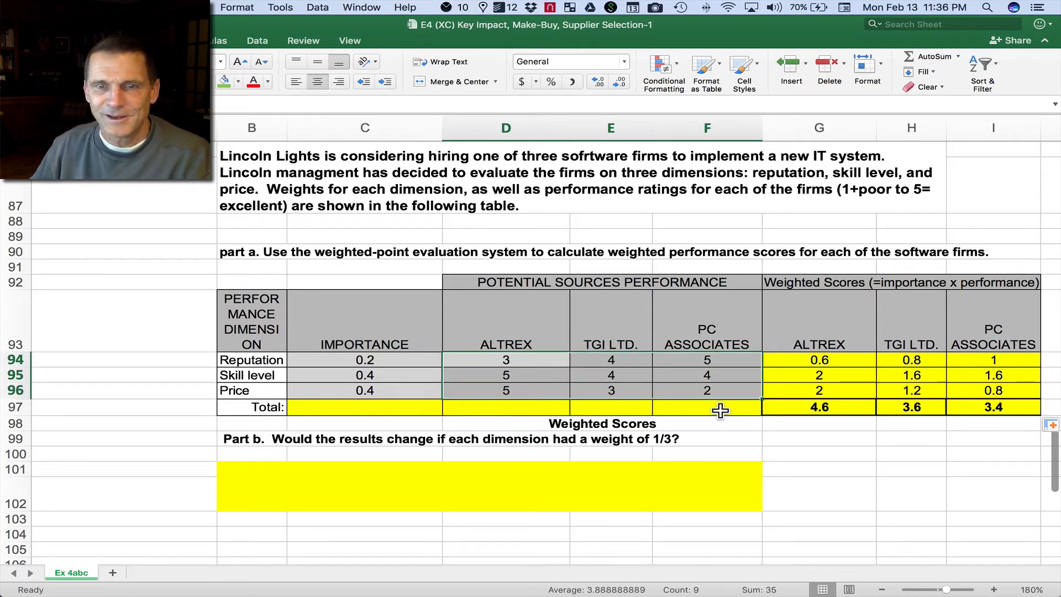
click(540, 411)
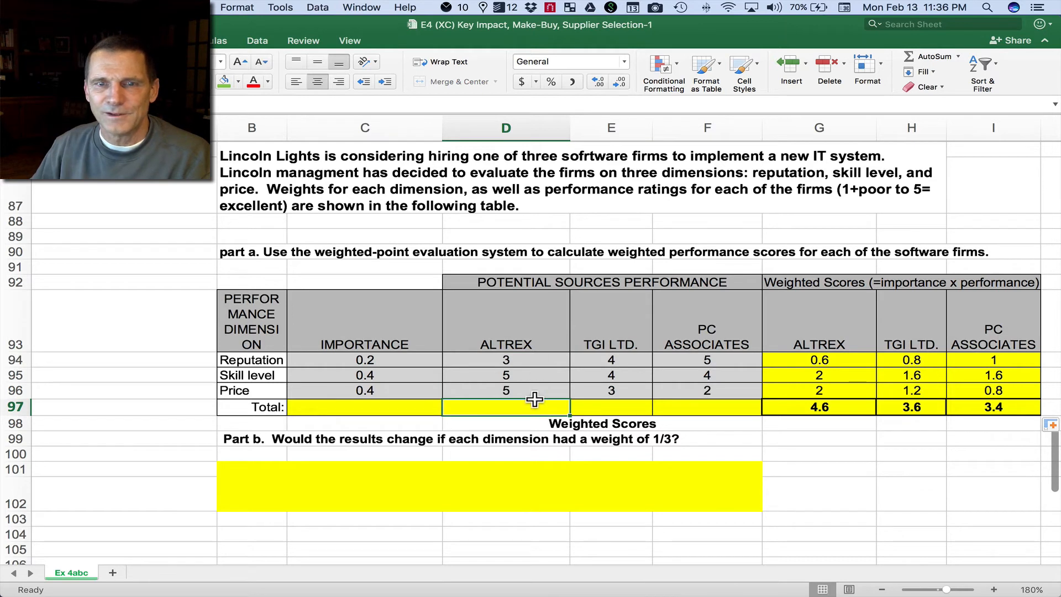
click(929, 56)
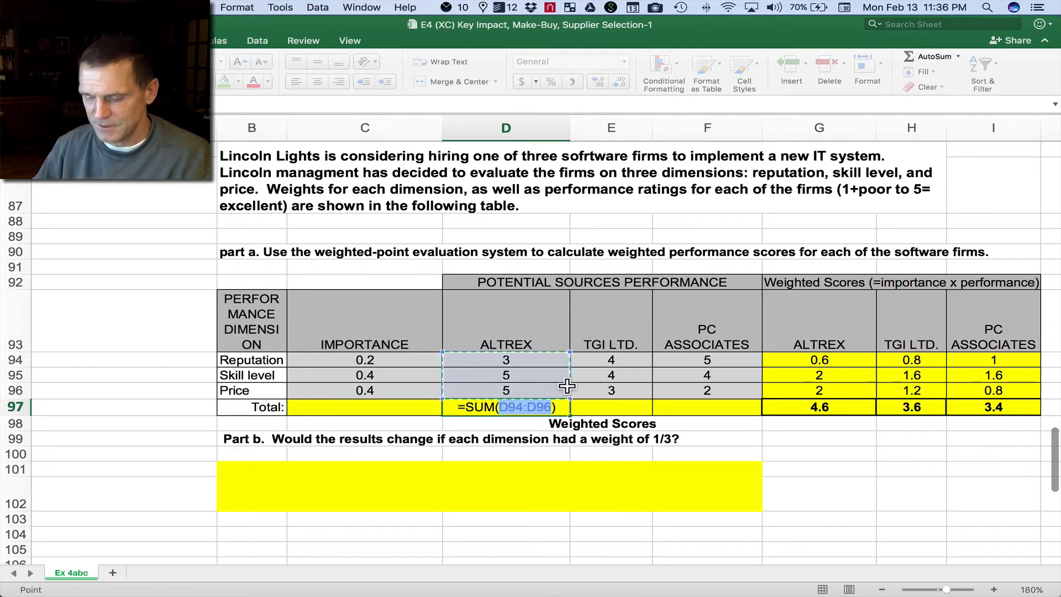
key(Return)
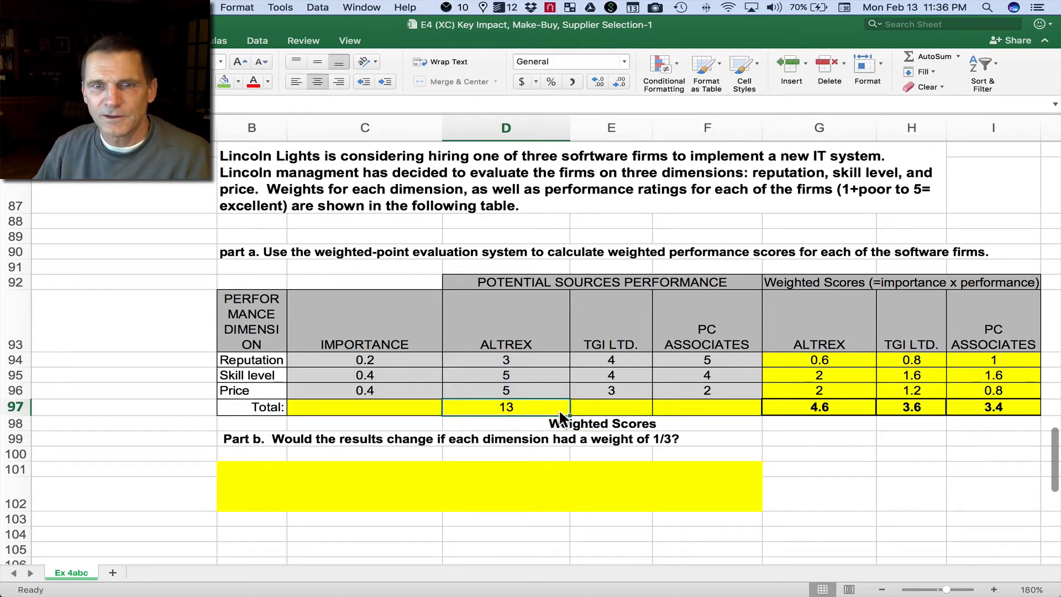
drag(569, 414, 713, 413)
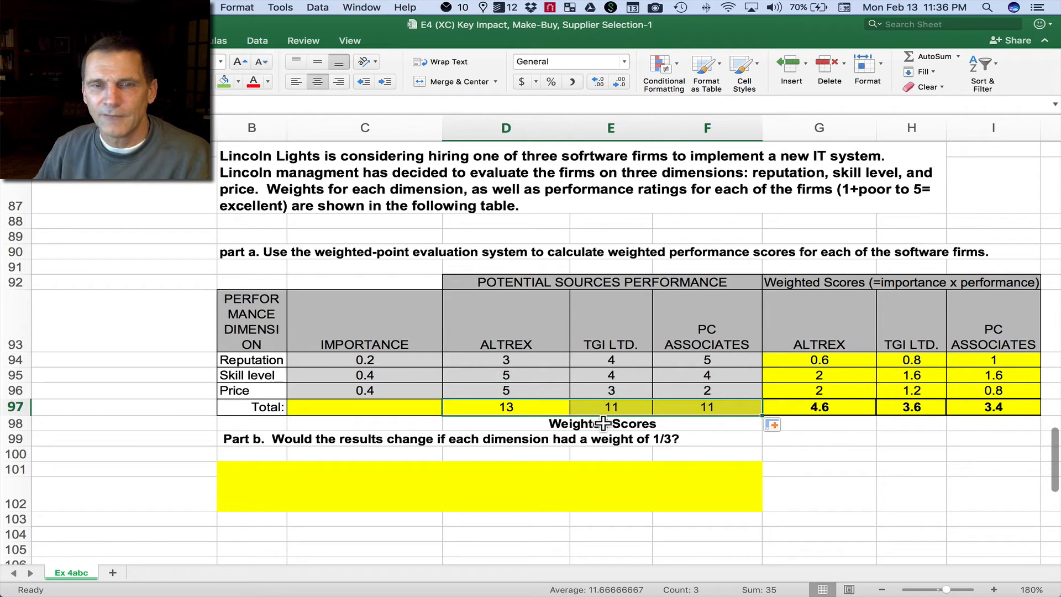
Step: Replace the merged Weighted Scores label under the rating totals with separate empty cells D98:F98 with all borders
click(522, 425)
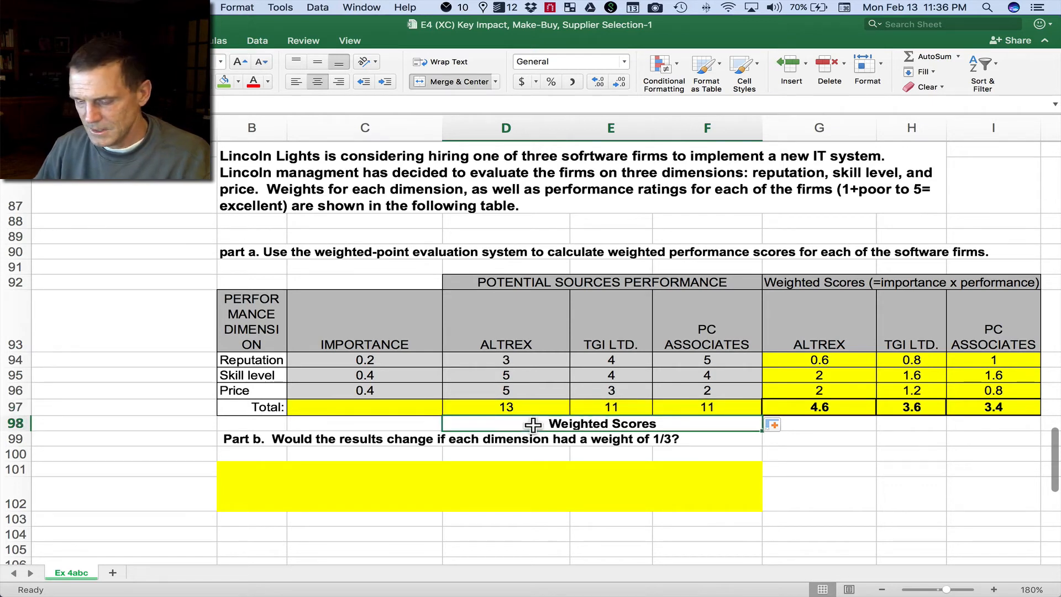
key(Delete)
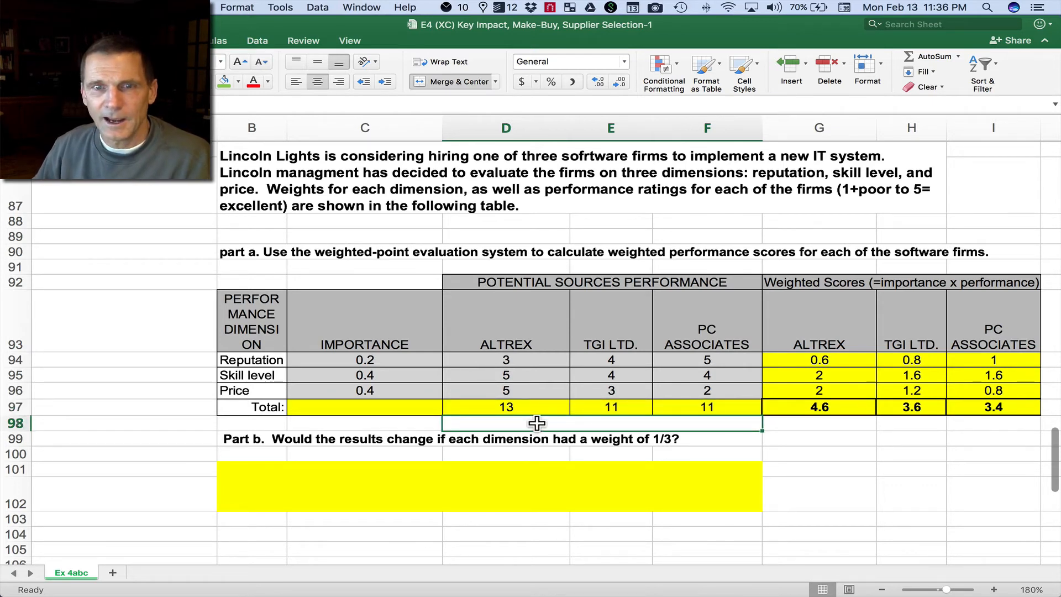
click(460, 80)
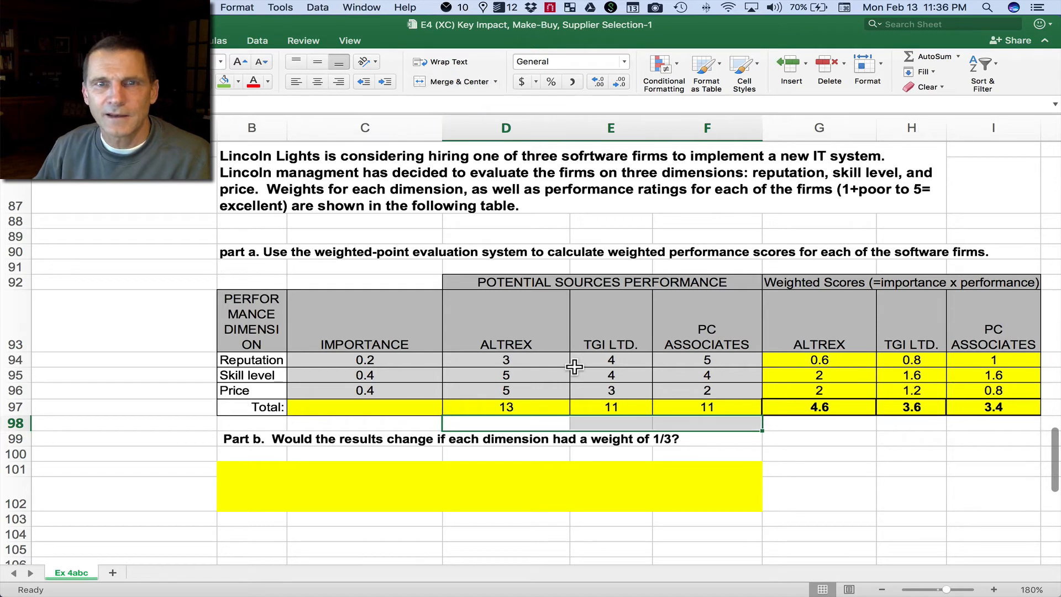
click(210, 88)
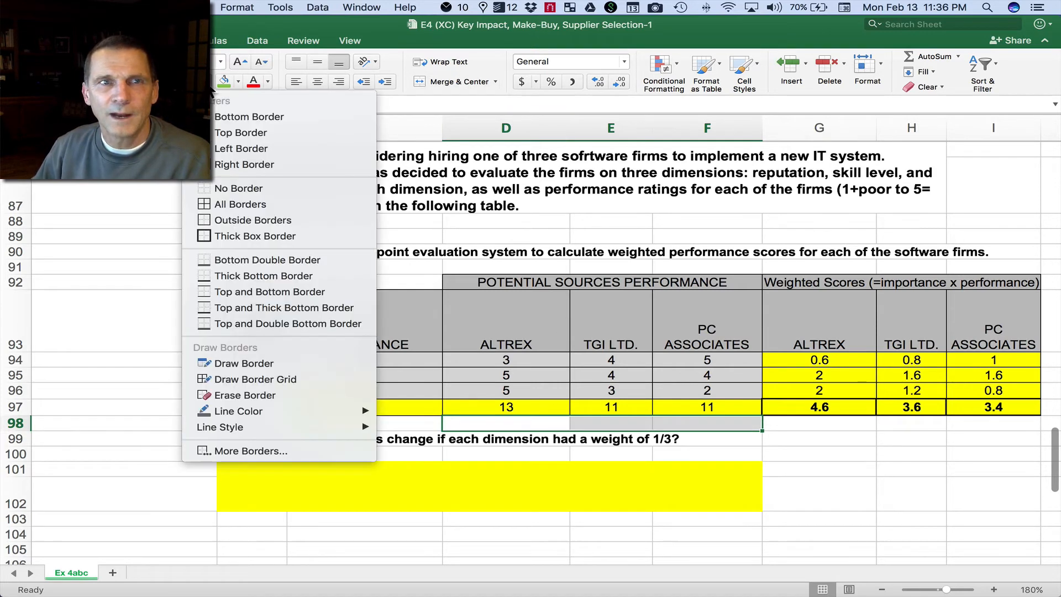
click(232, 204)
Step: Enter the equal weight .33 in C98 and calculate Altrex's equally weighted score in D98 as =D97*C98
click(401, 421)
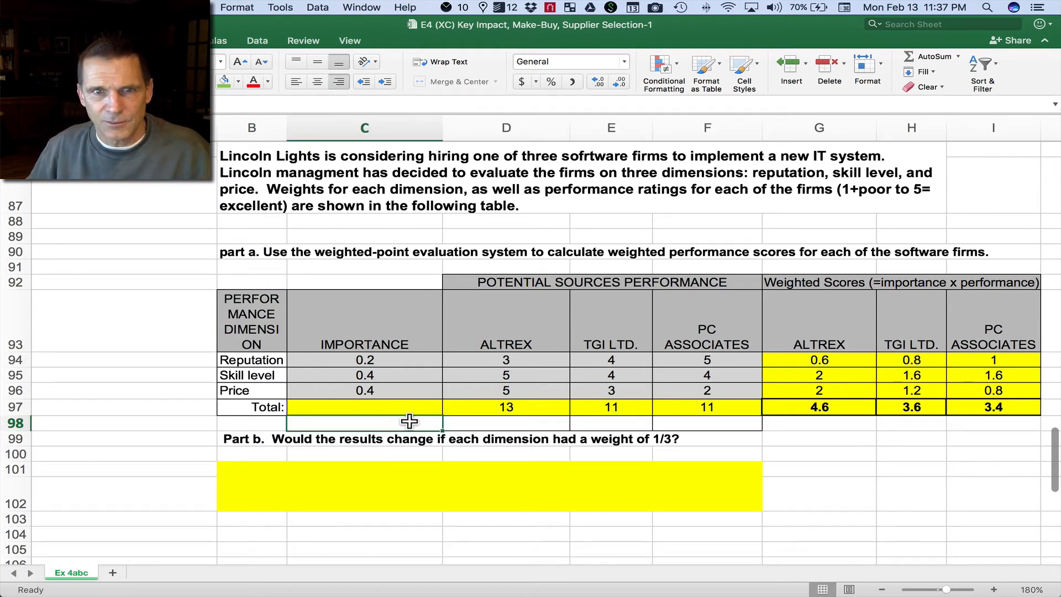
text(.33)
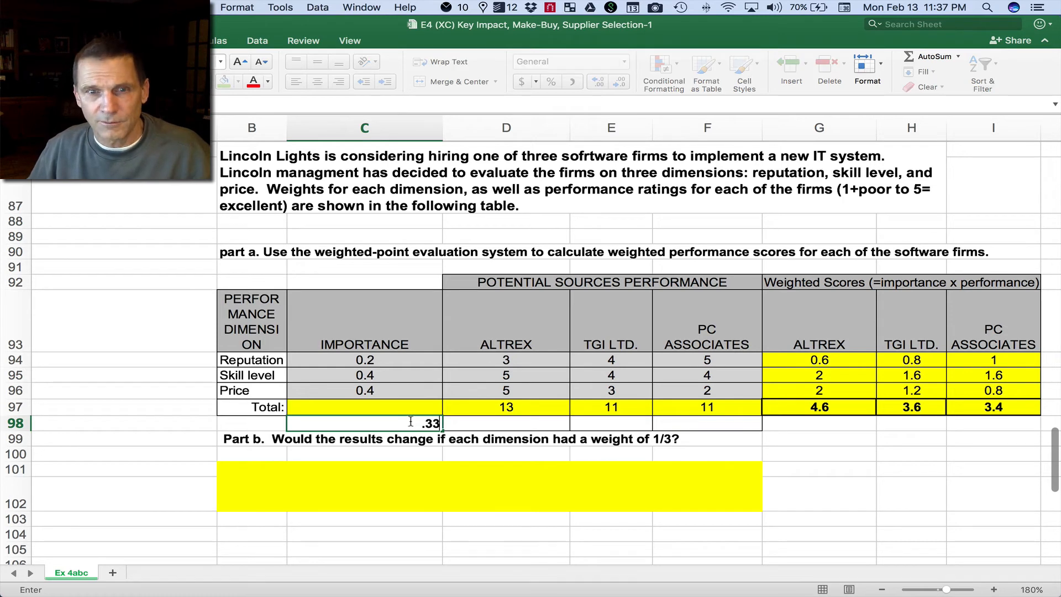
click(480, 423)
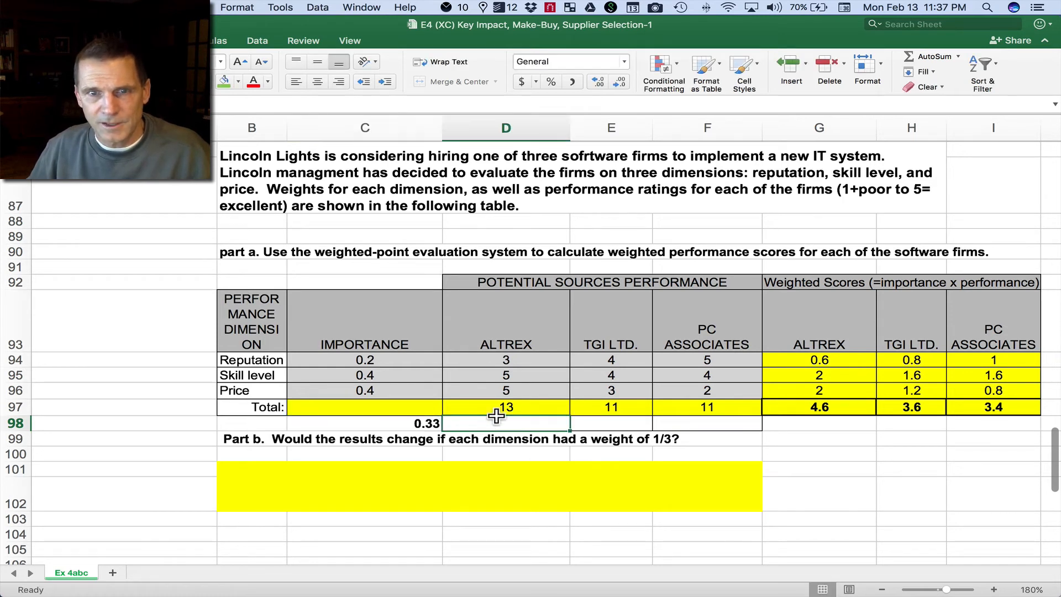
text(=)
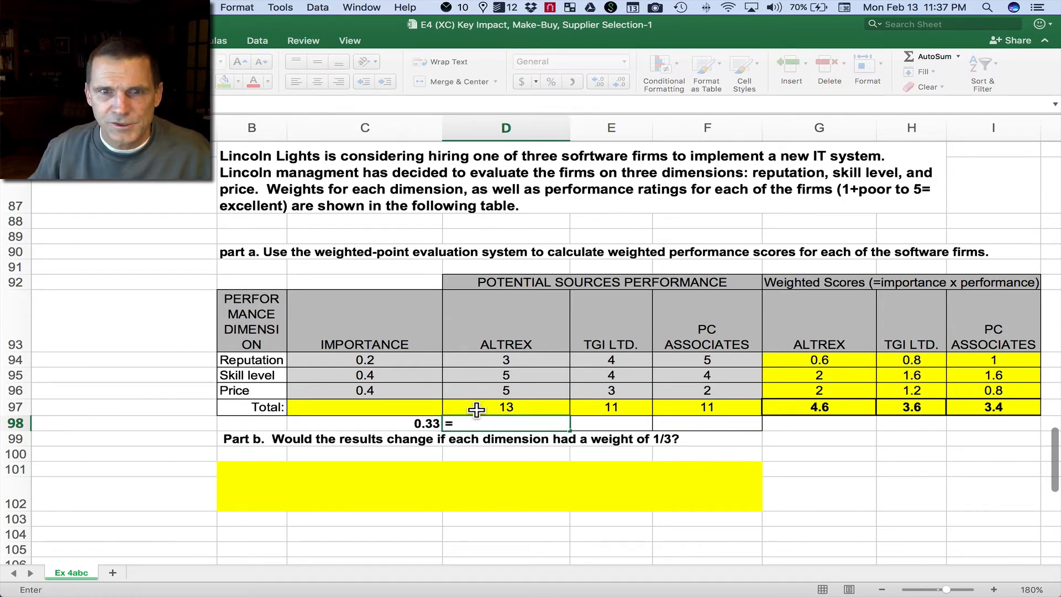
click(522, 406)
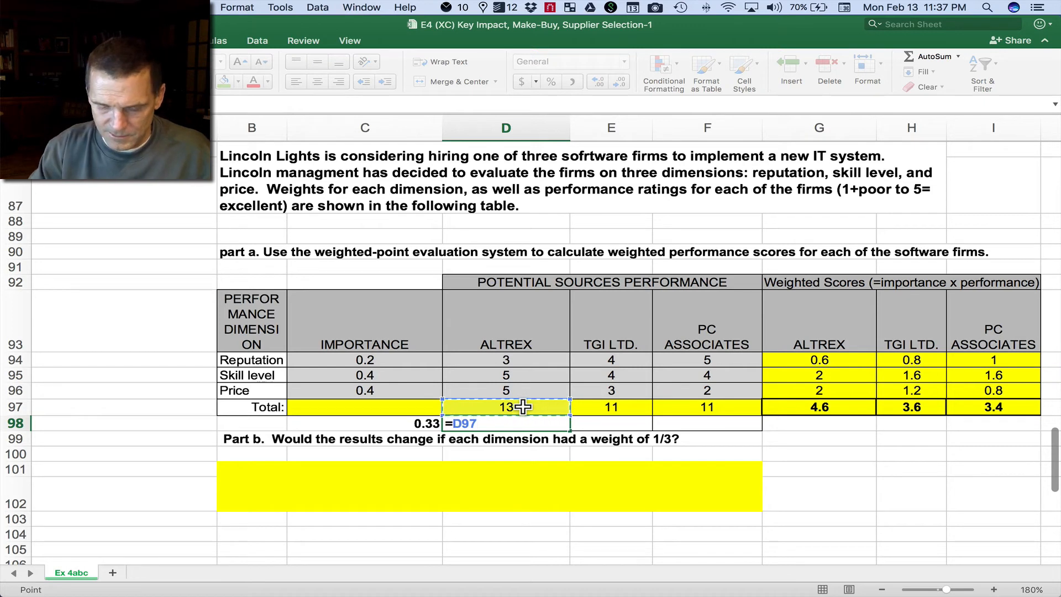
text(*)
click(411, 423)
key(Return)
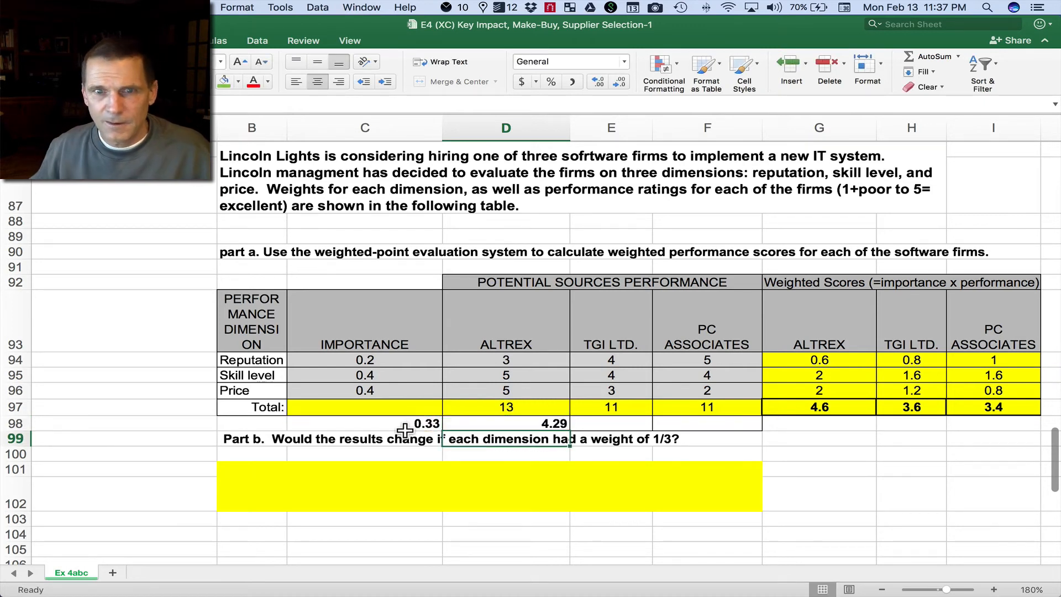
Step: Calculate TGI Ltd.'s equally weighted score in E98 with the formula =E97*C98
click(613, 422)
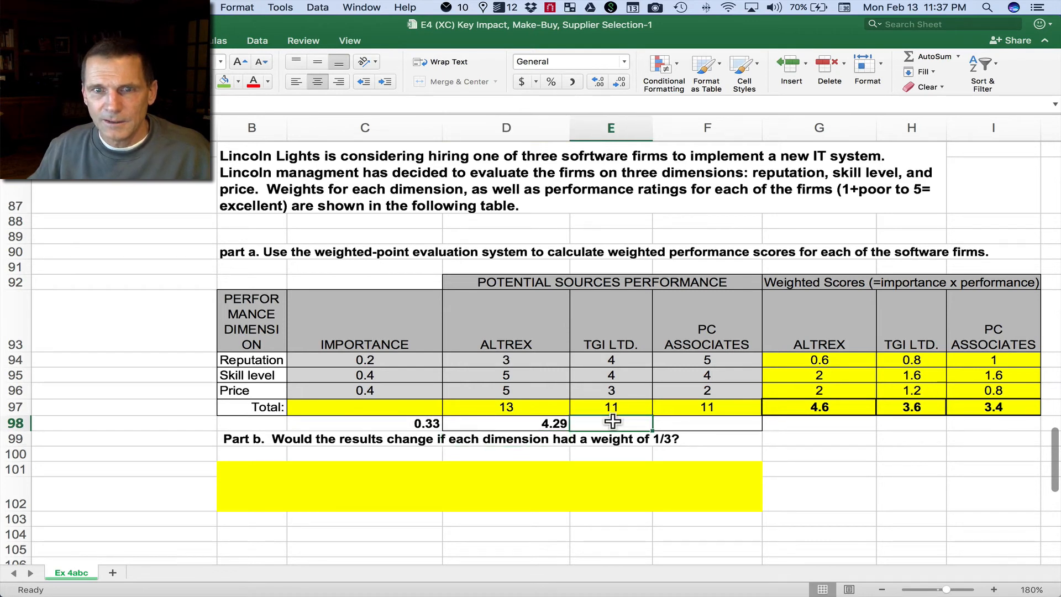
text(=)
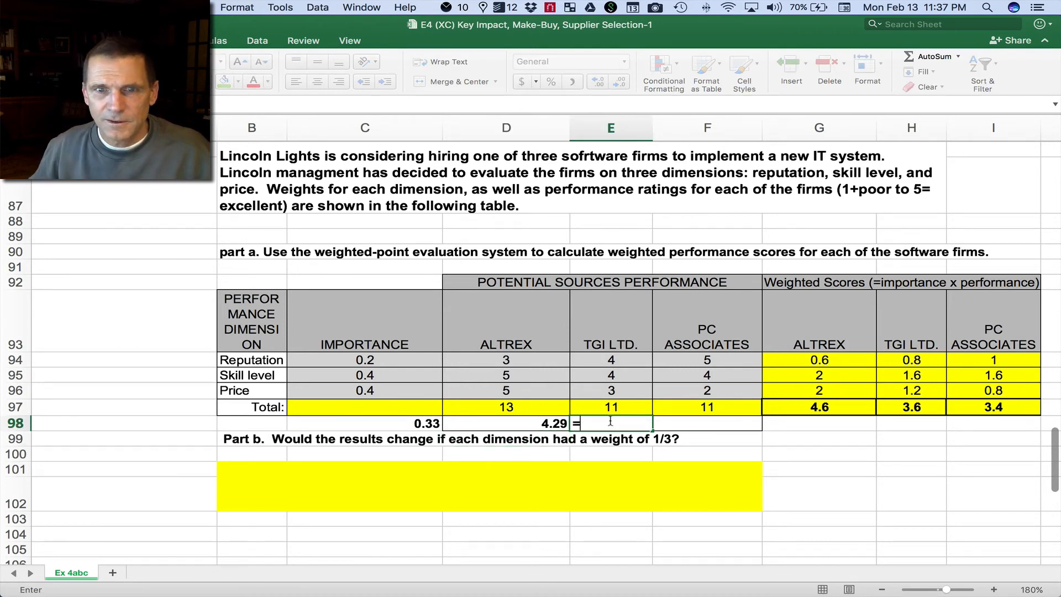
click(627, 405)
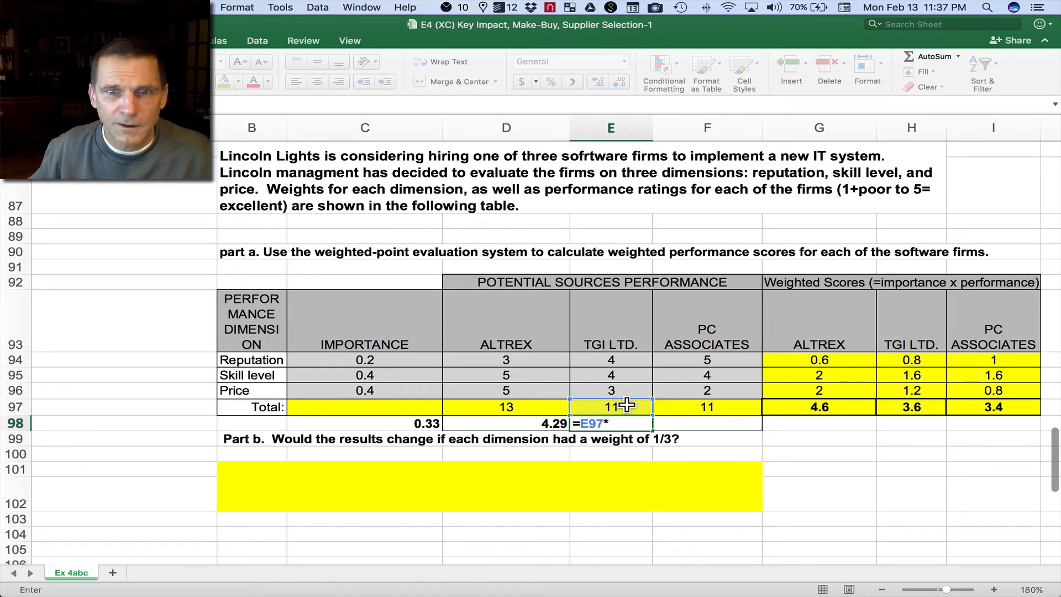
text(*)
click(430, 423)
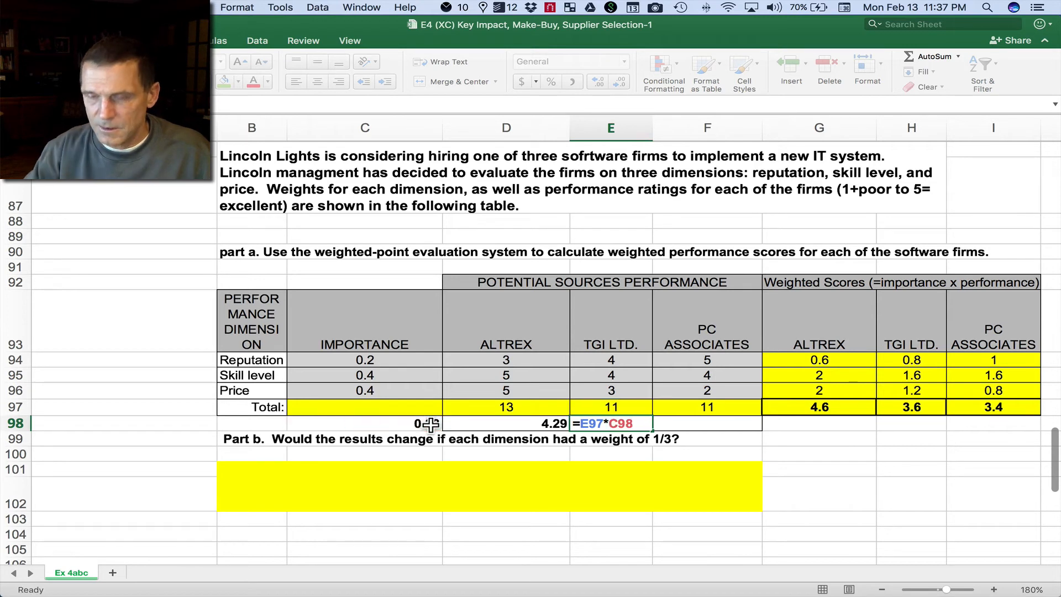
key(Return)
Step: Calculate PC Associates' equally weighted score in F98 by multiplying its rating total F97 by the weight in C98
click(726, 423)
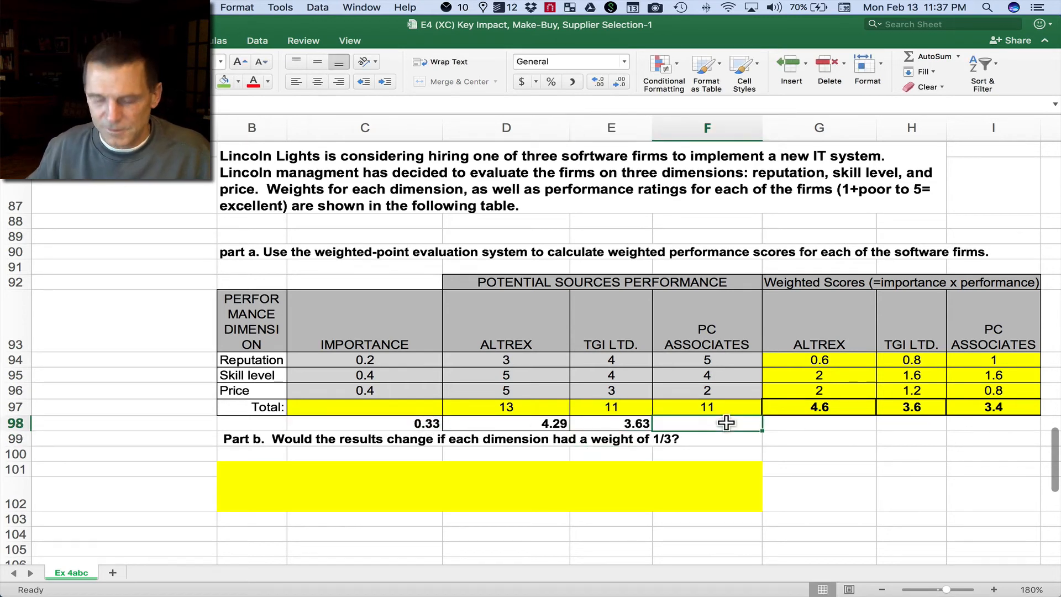
text(=)
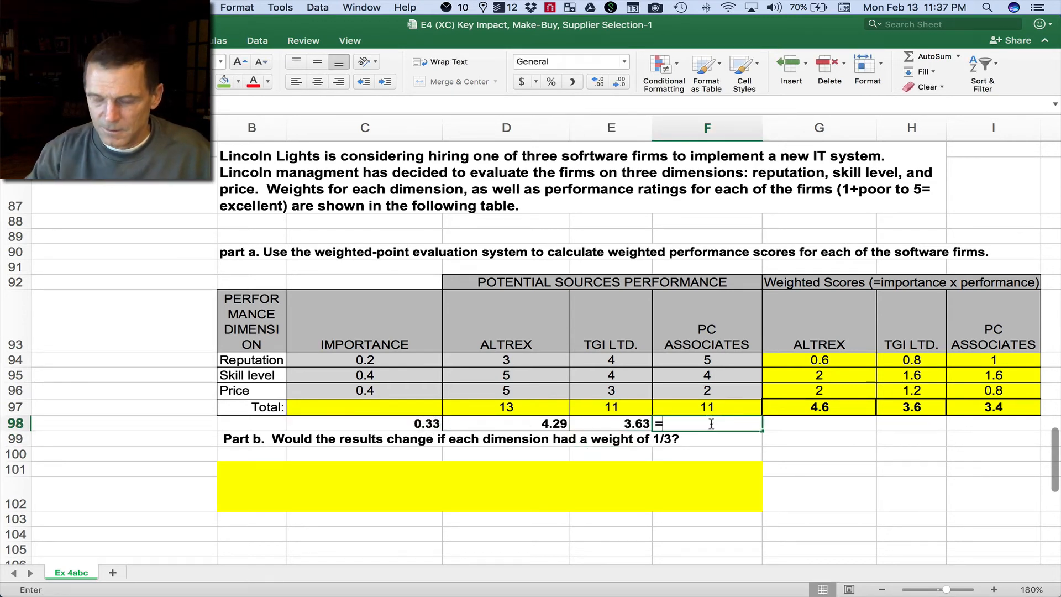
click(727, 408)
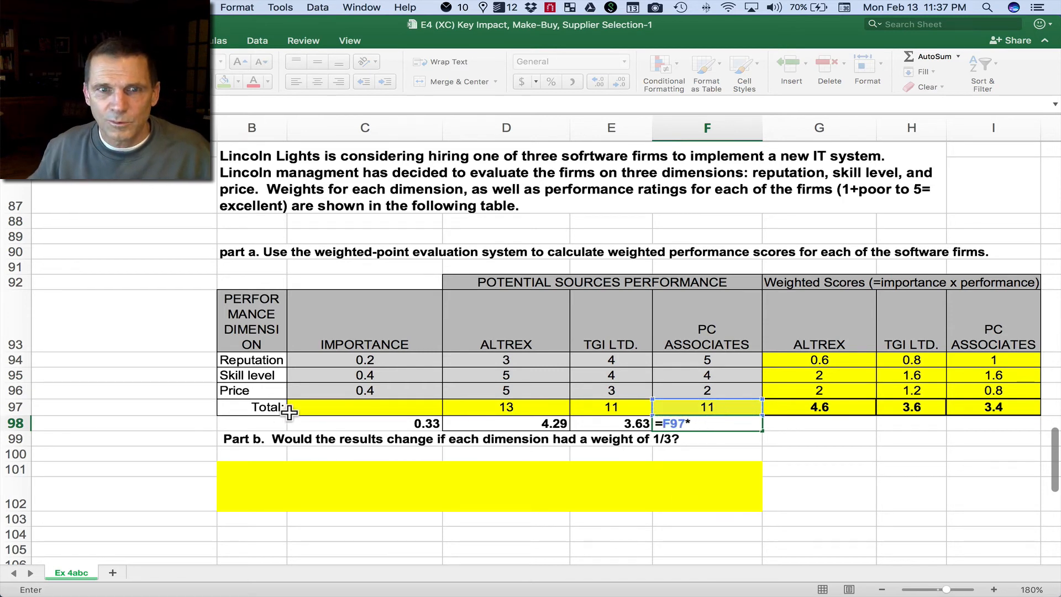
click(362, 423)
key(Return)
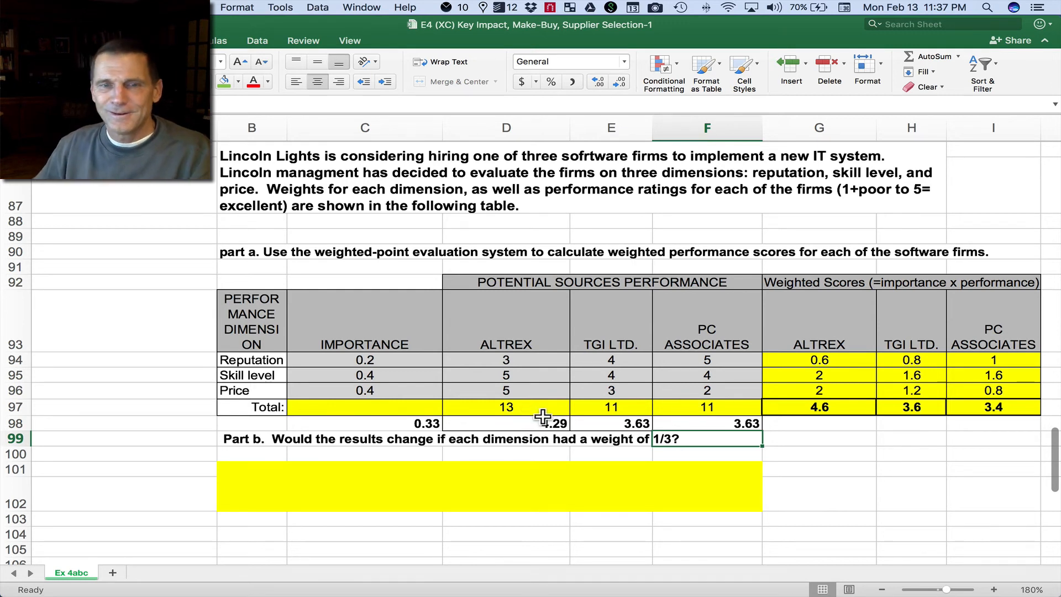
Step: Set the reputation importance weight in C94 to .33 and fill it down through the skill level and price rows
click(394, 360)
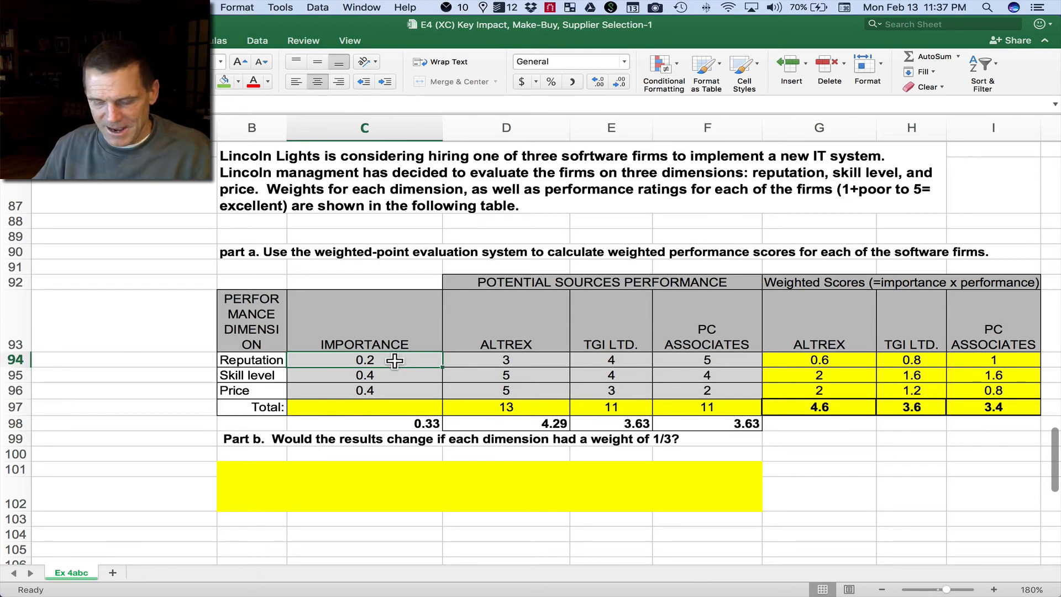
text(.33)
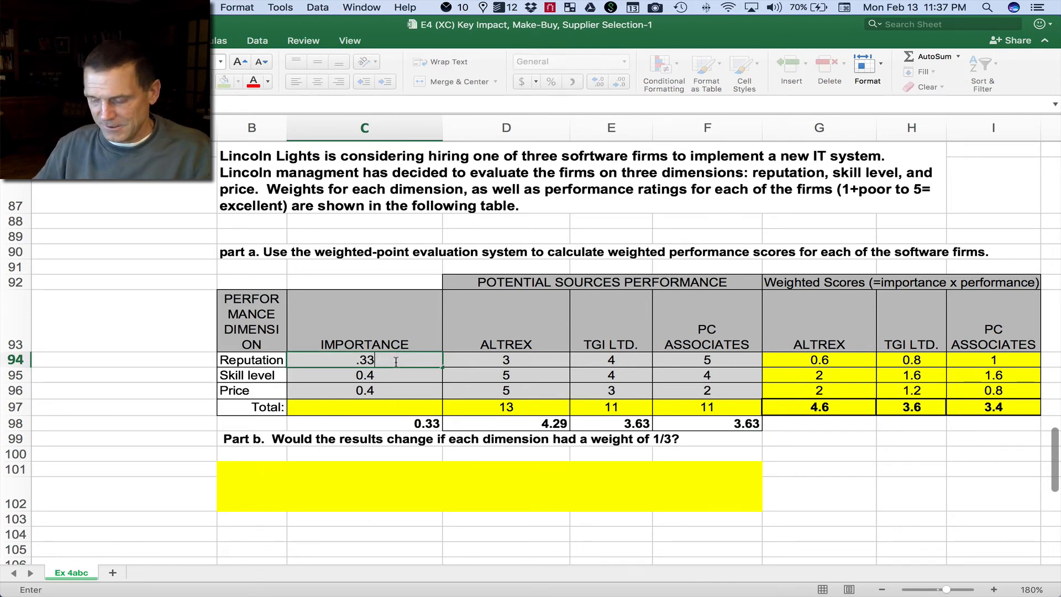
key(Return)
click(423, 361)
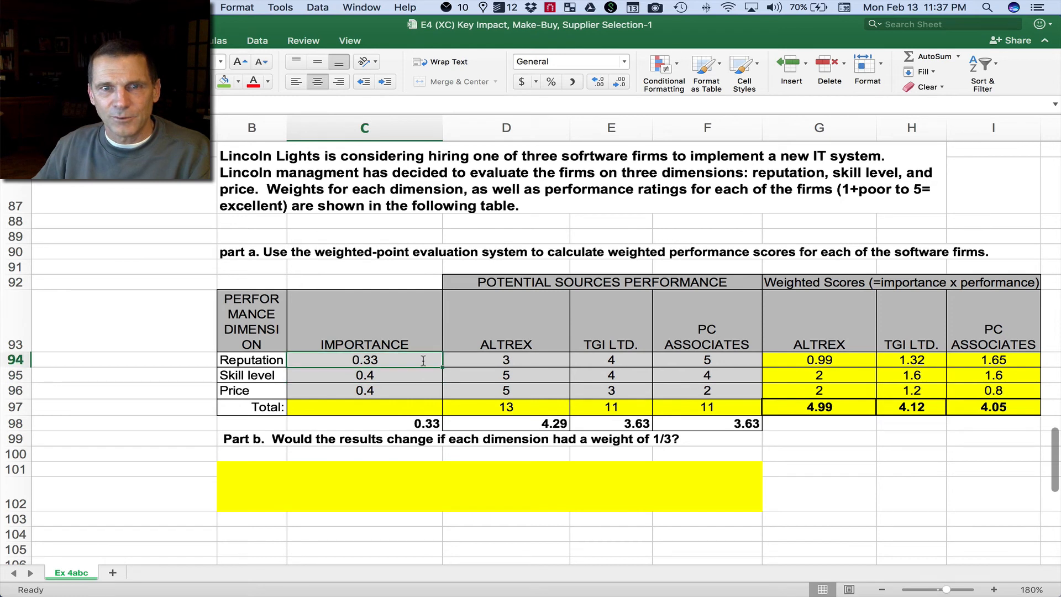
drag(440, 366, 441, 398)
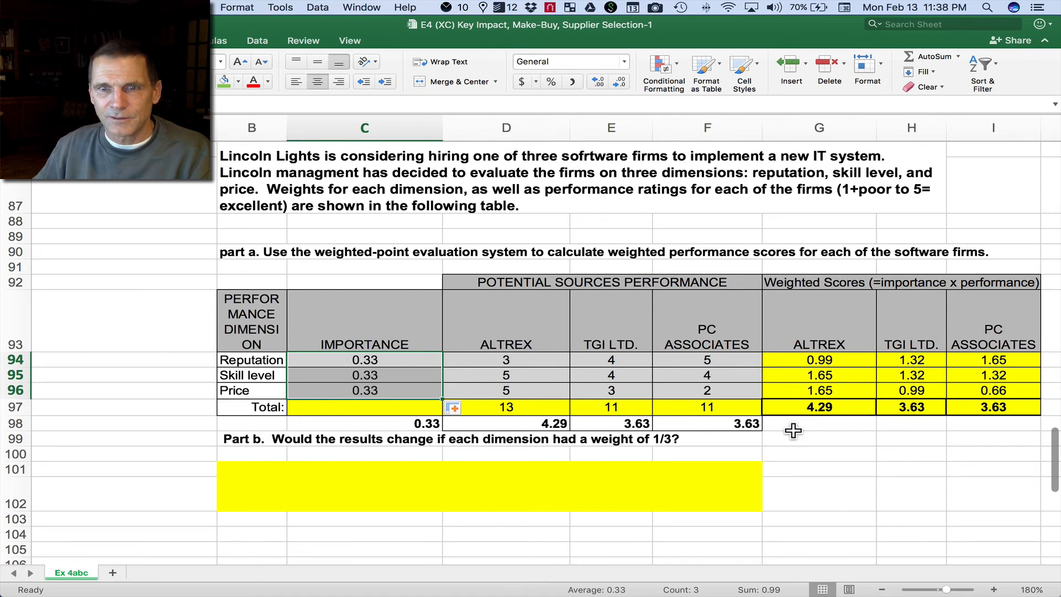
Step: Set the reputation importance weight in C94 to .2, and enter .4 in both the price cell C96 and the total cell C97
click(401, 360)
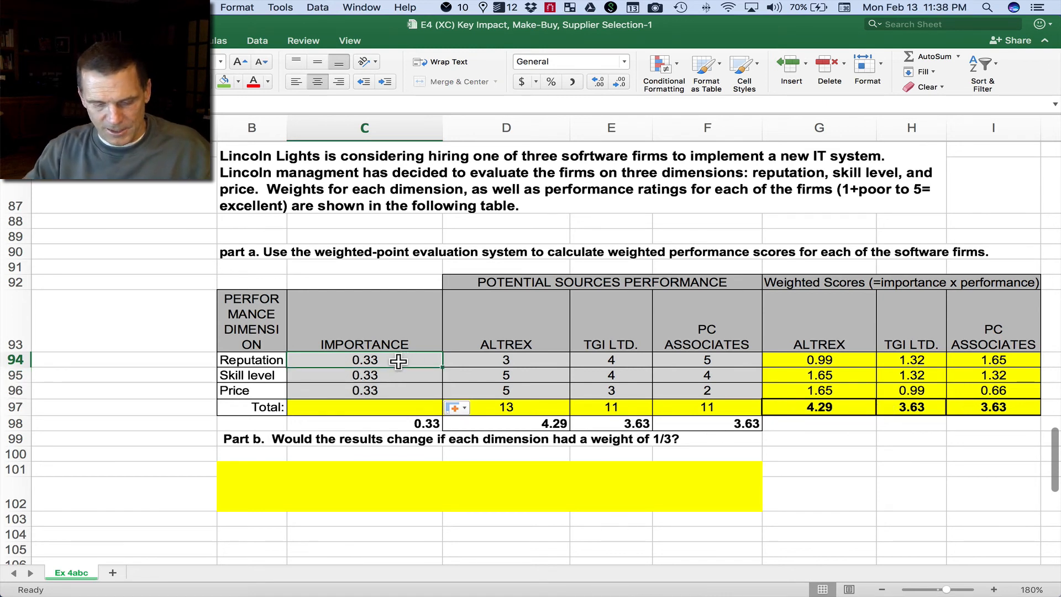
text(2)
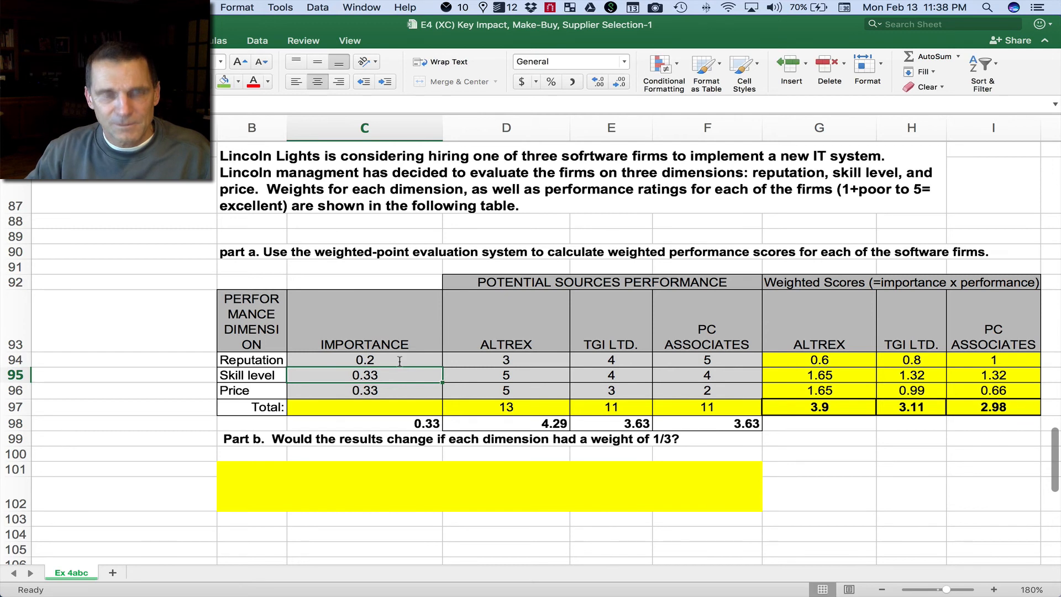
key(Down)
text(0.4)
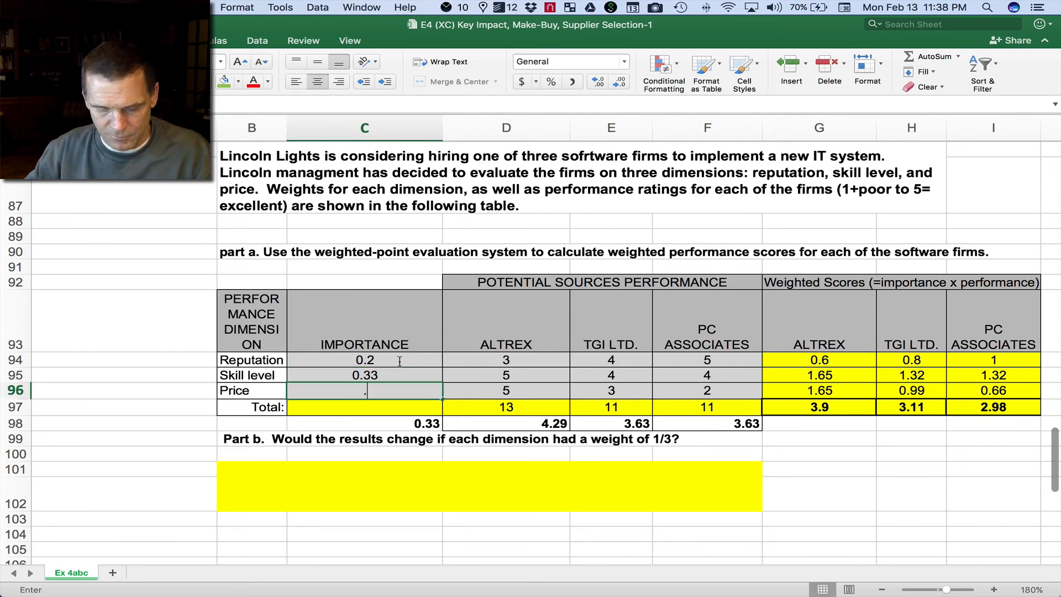
key(Return)
text(.4)
key(Return)
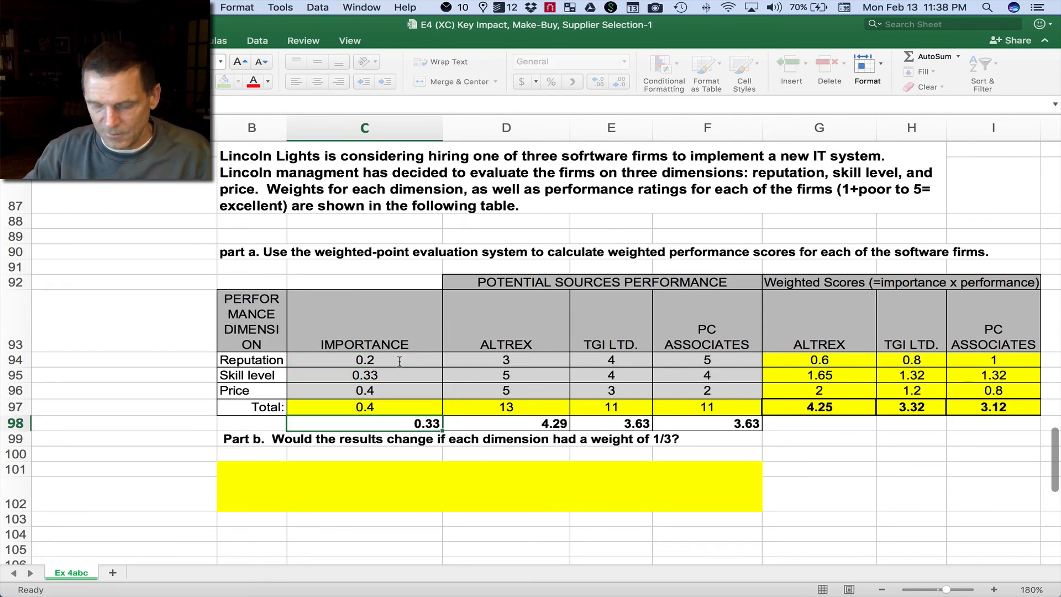
Step: Set the skill level importance weight in C95 to .4
key(Up)
key(Up)
key(Up)
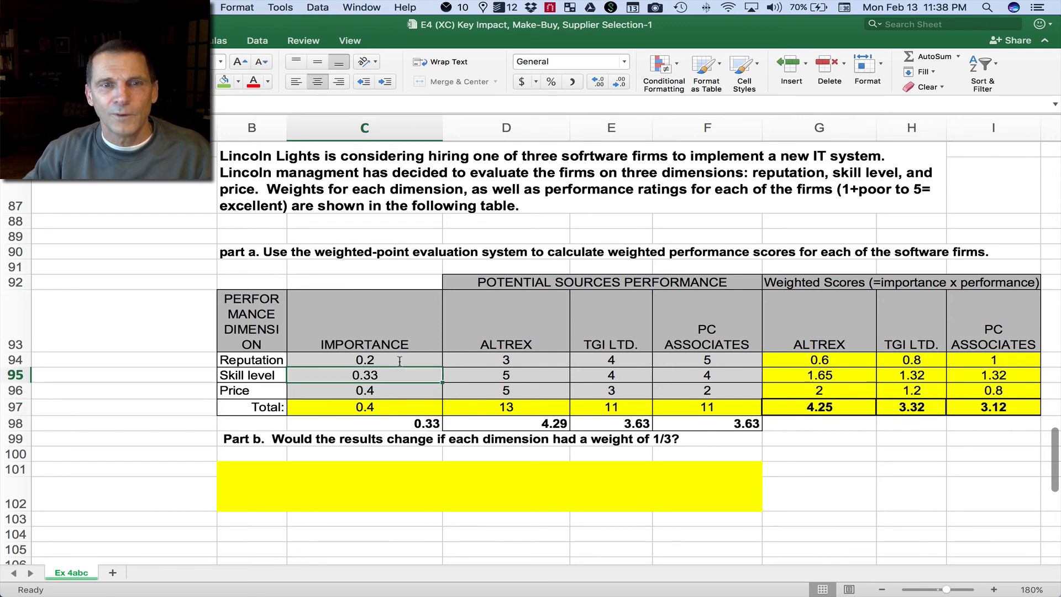
text(.)
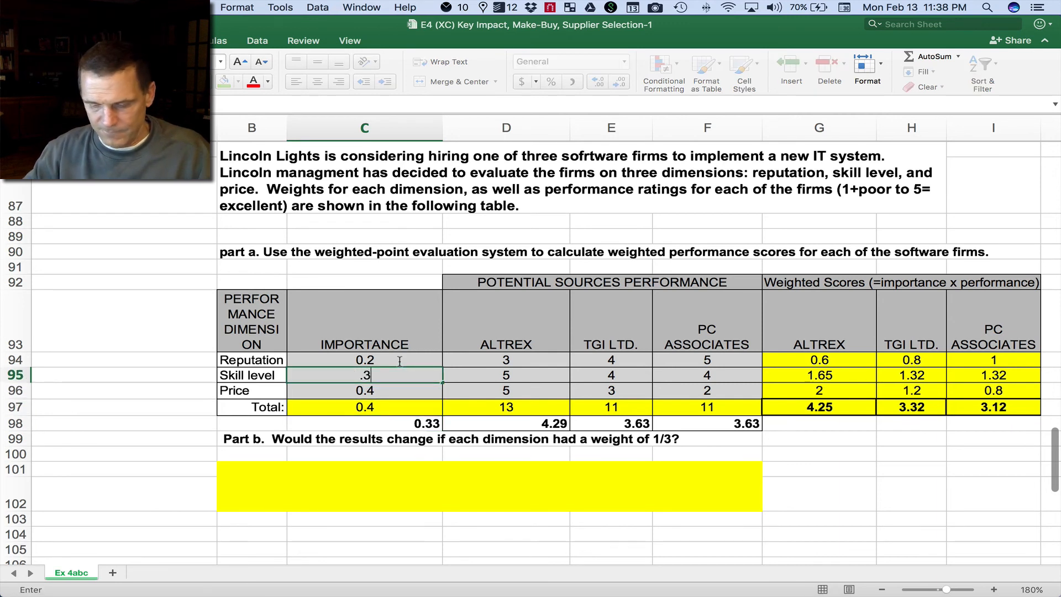
text(4)
key(Return)
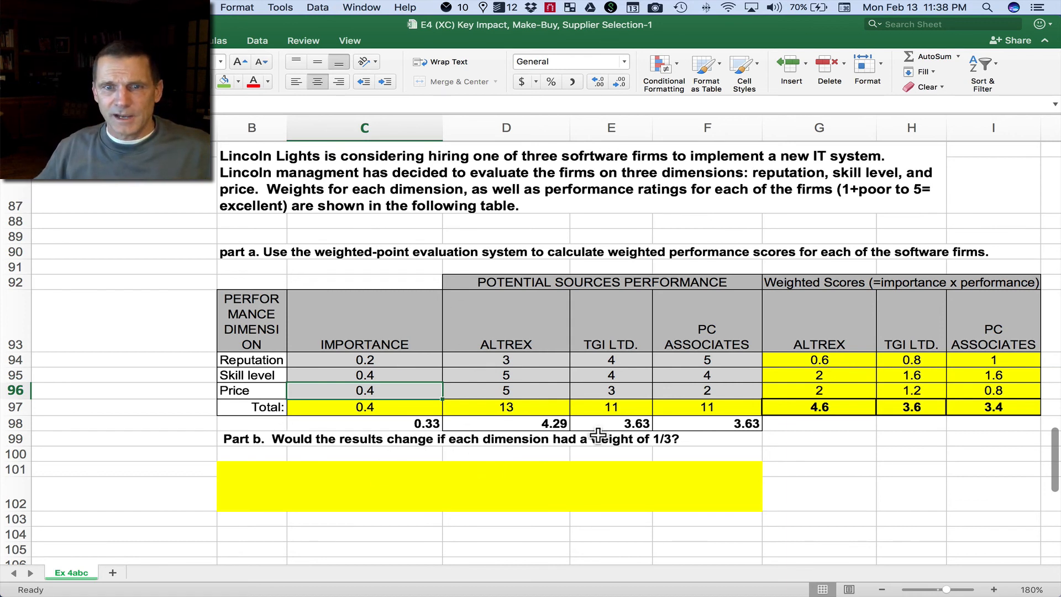
Step: Review the Part b question on 1/3 weights against the weighted totals in row 97 and the equal-weight scores in row 98
drag(276, 439, 734, 440)
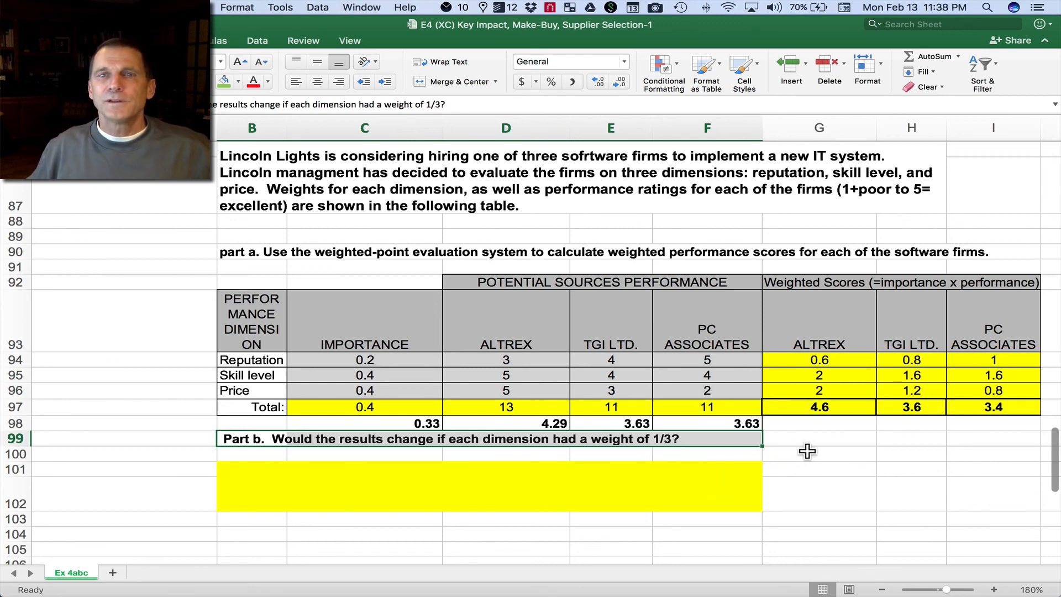
scroll(810, 454, down, 1)
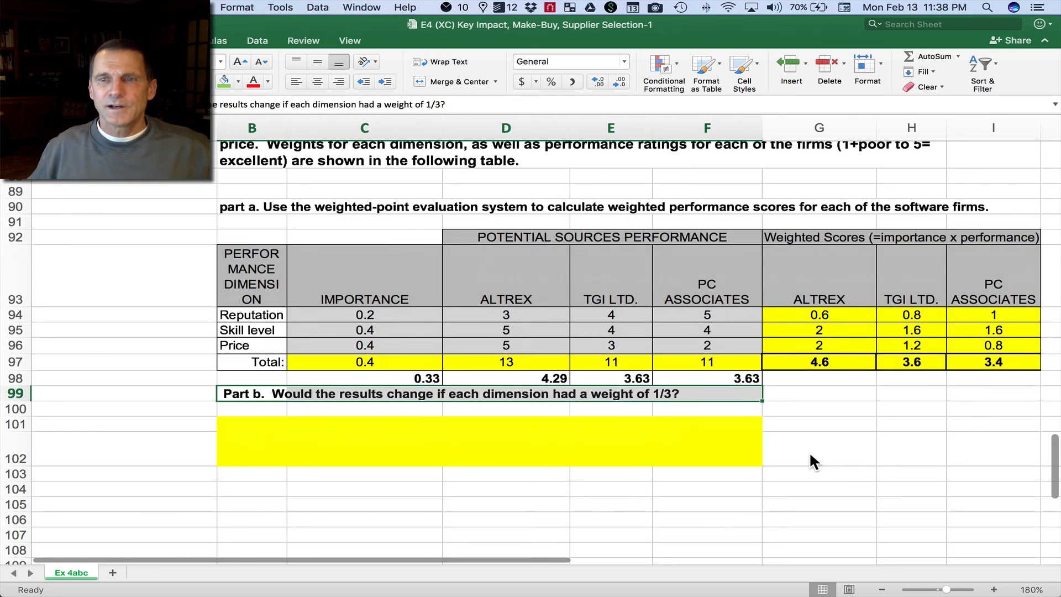
scroll(810, 455, up, 1)
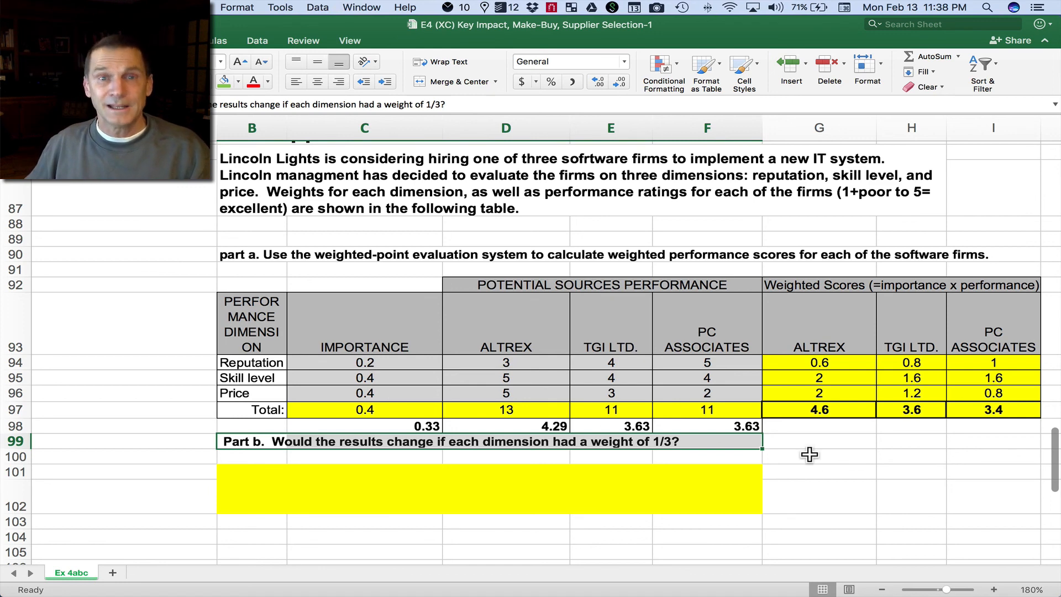
scroll(810, 453, up, 1)
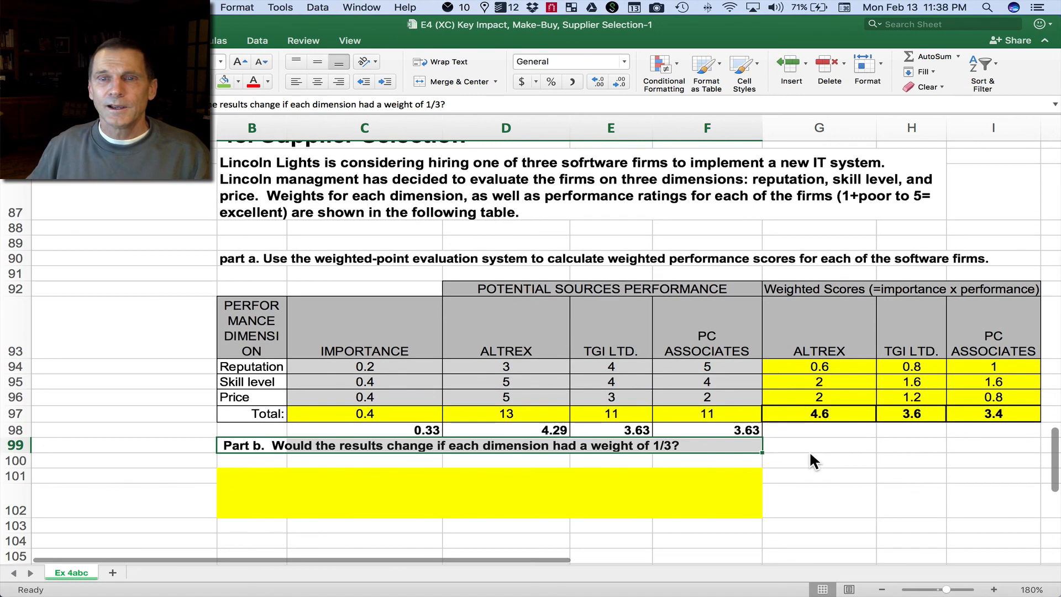
scroll(380, 242, down, 1)
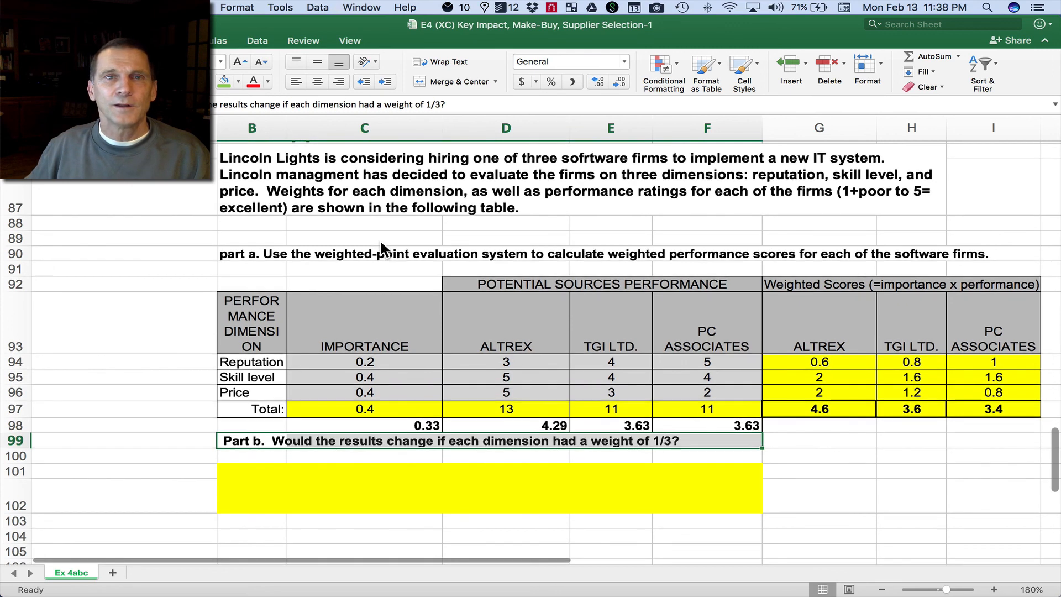
scroll(380, 242, up, 1)
scroll(380, 242, down, 1)
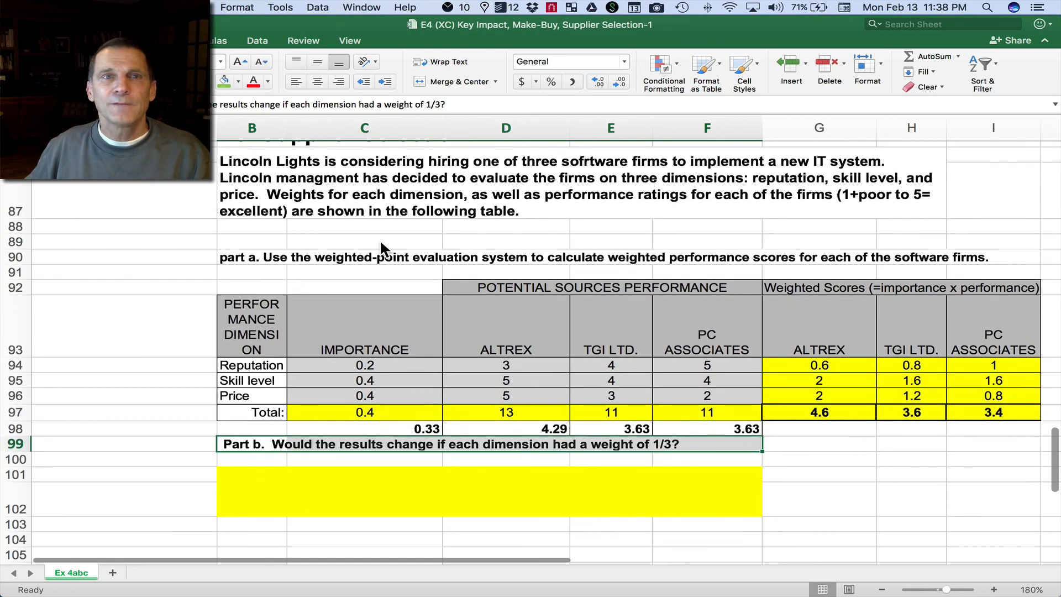
scroll(380, 244, down, 1)
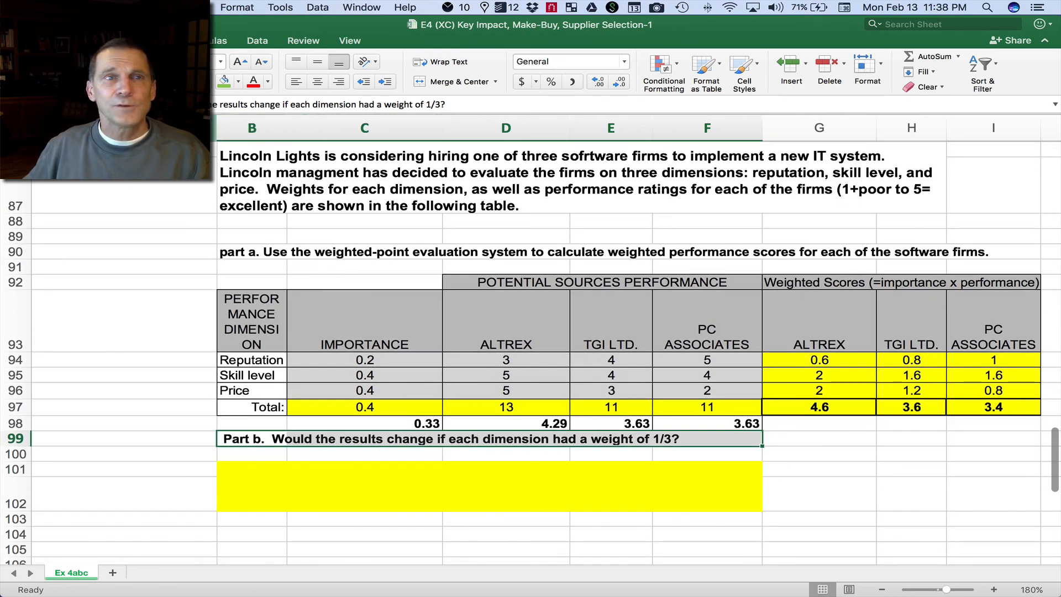